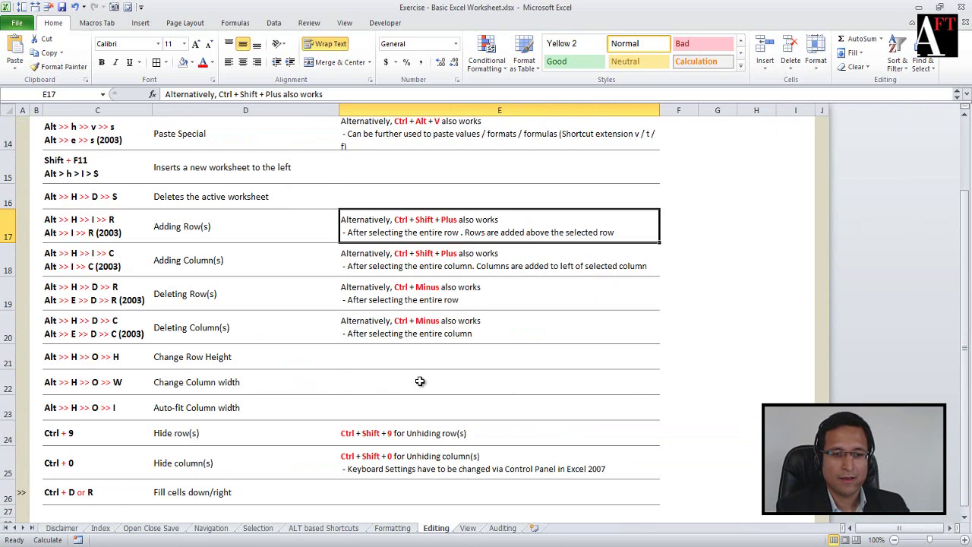
Step: Go to the Auditing worksheet and select the description of the direct-precedents shortcut in cell D12
click(420, 381)
key(ctrl+Page_Down)
key(ctrl+Page_Down)
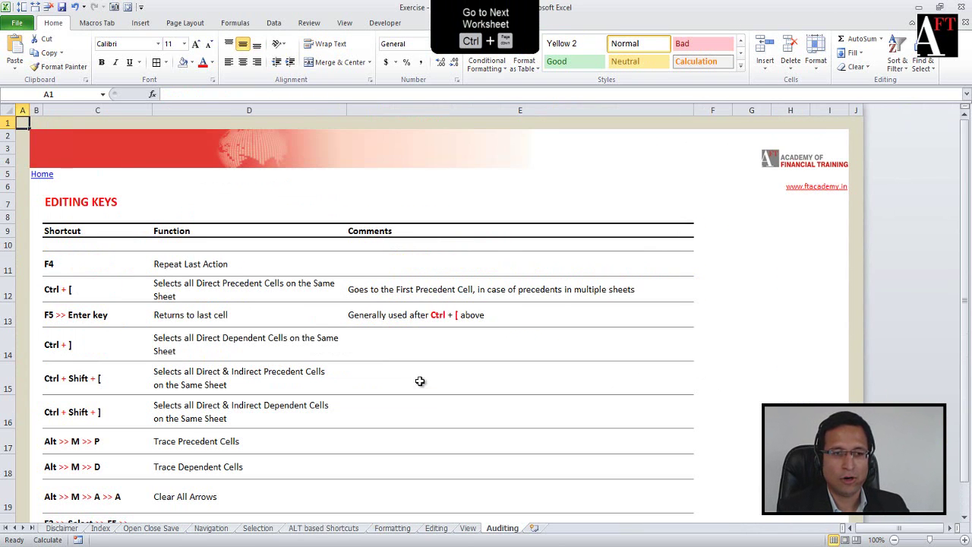
key(Up)
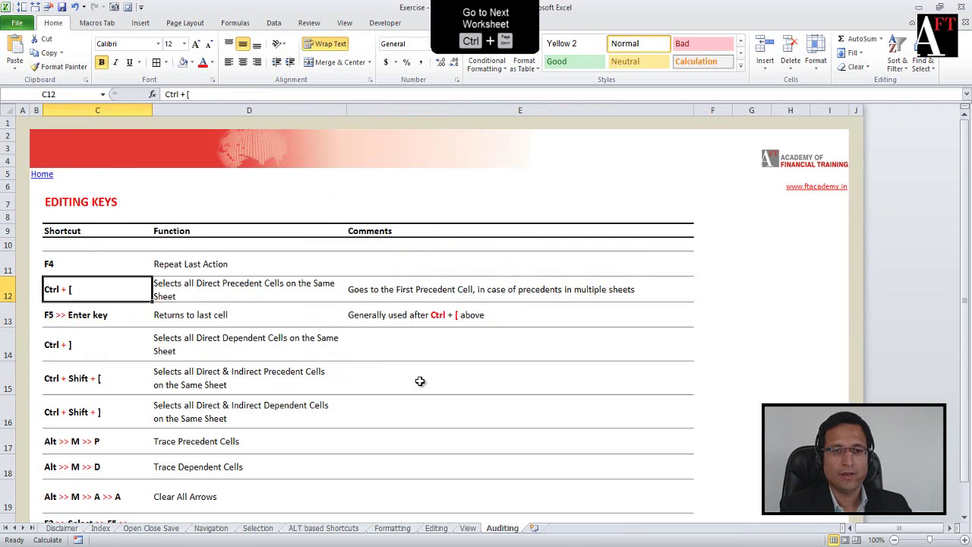
key(Right)
key(Right)
key(Left)
key(Down)
key(Up)
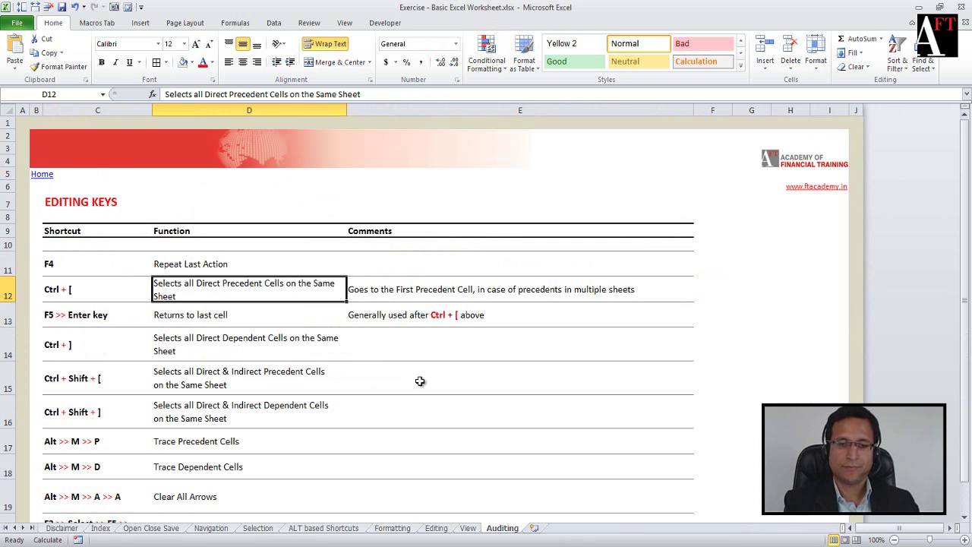
Step: Switch to For Keyboard Shortcuts.xlsx, jump from cell M43 on the Calc sheet to its direct precedents, and return to the exercise workbook
mouse_move(317, 546)
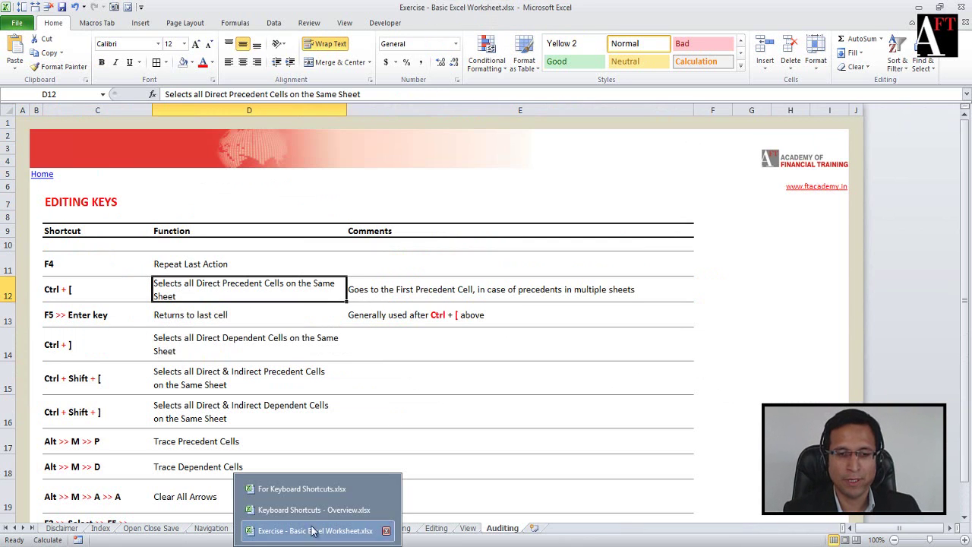
click(302, 490)
click(550, 262)
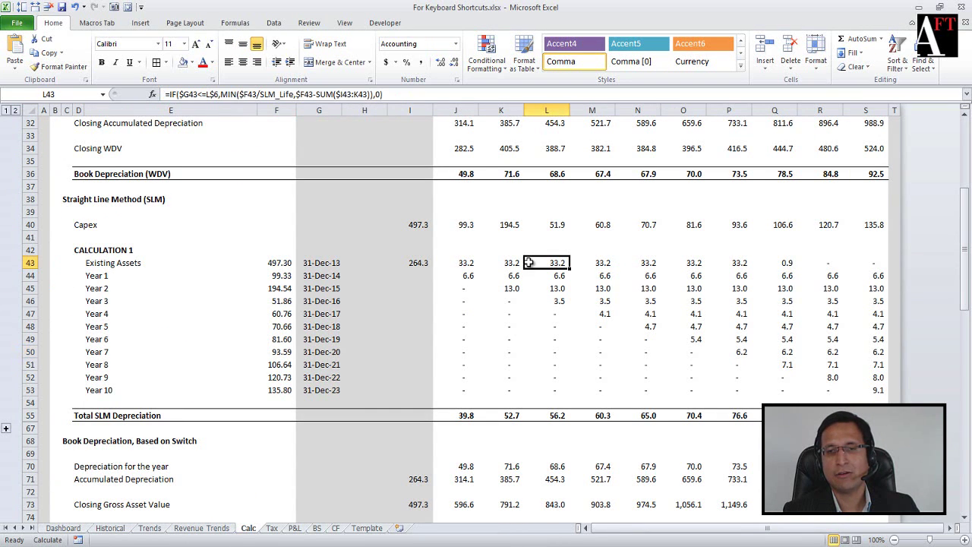
click(567, 317)
click(634, 275)
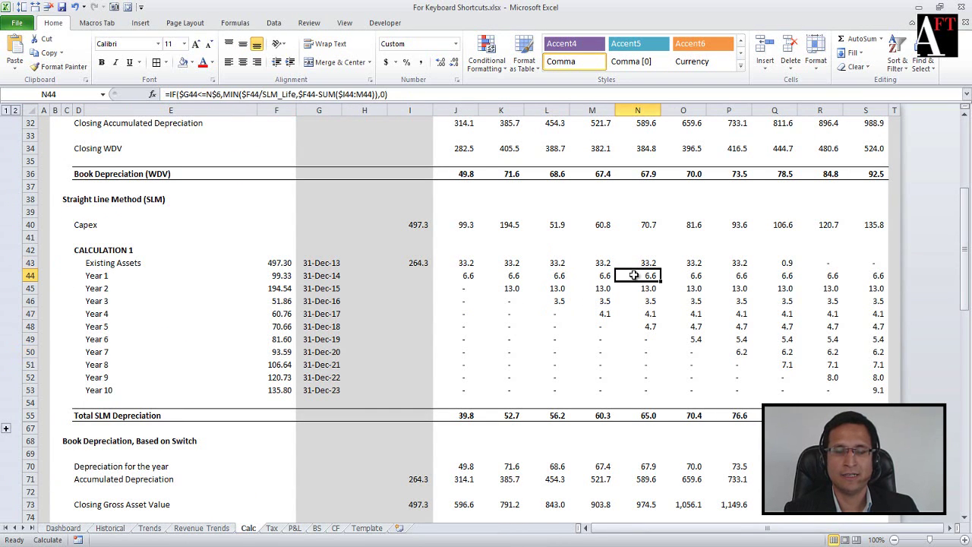
key(Left)
key(Up)
key(ctrl+bracketleft)
key(ctrl+Tab)
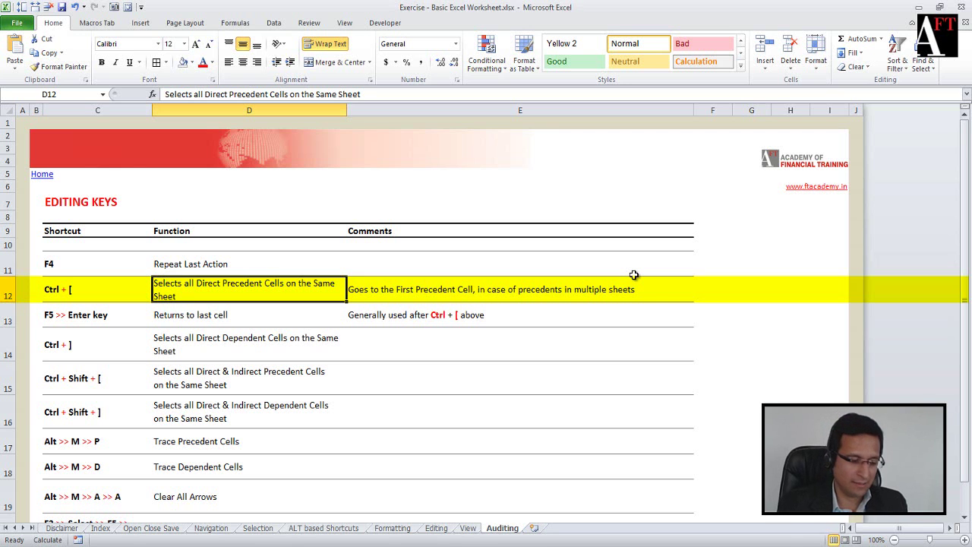
Step: Create a new blank workbook and enter 10 in cell D4
key(ctrl+n)
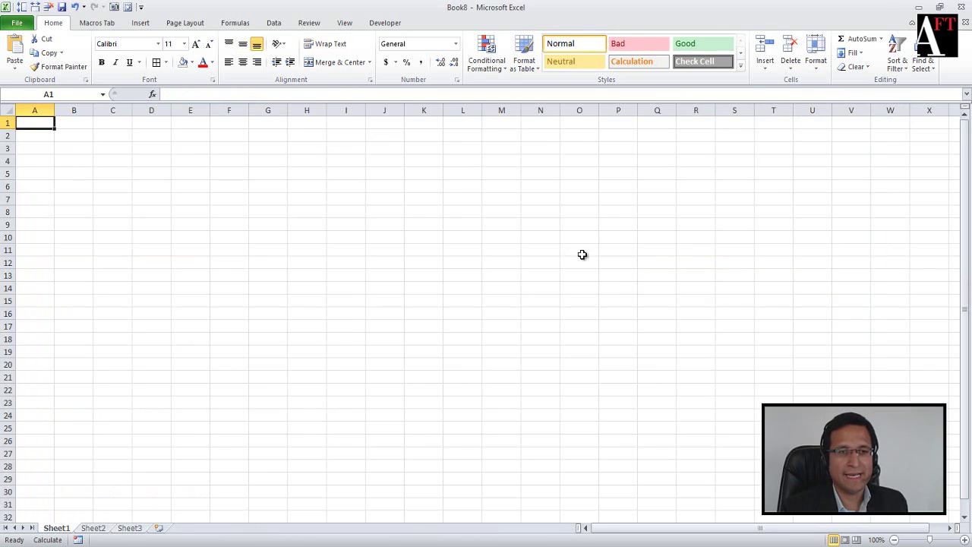
click(178, 193)
text(10)
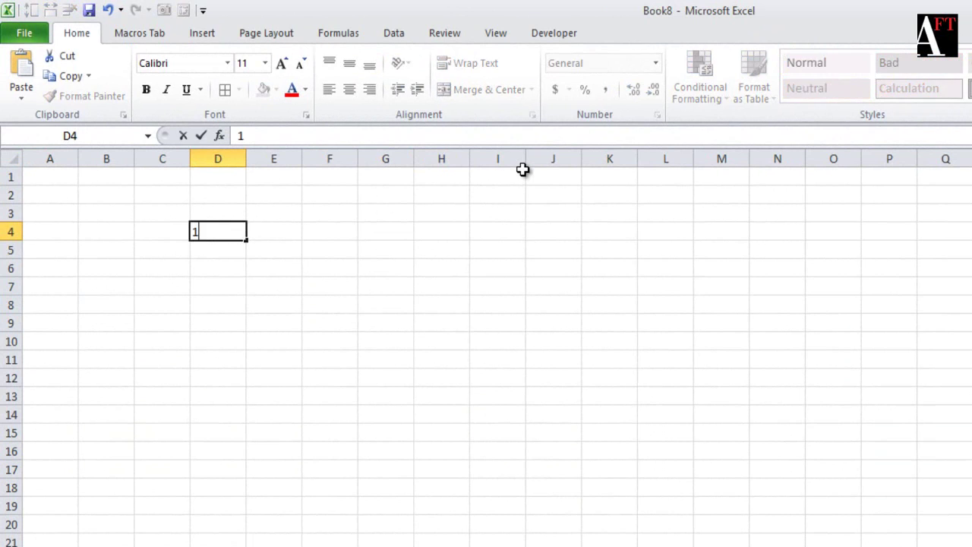
key(Return)
Step: Enter 34 in cell D6 and 24 in cell D9
key(Up)
key(Down)
key(Down)
key(Down)
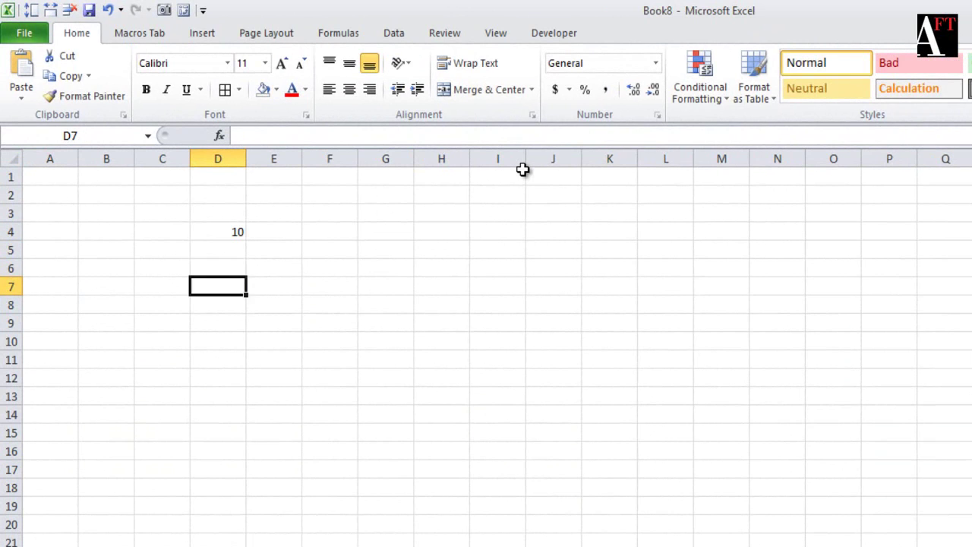
key(Up)
text(34)
key(Return)
key(Down)
key(Down)
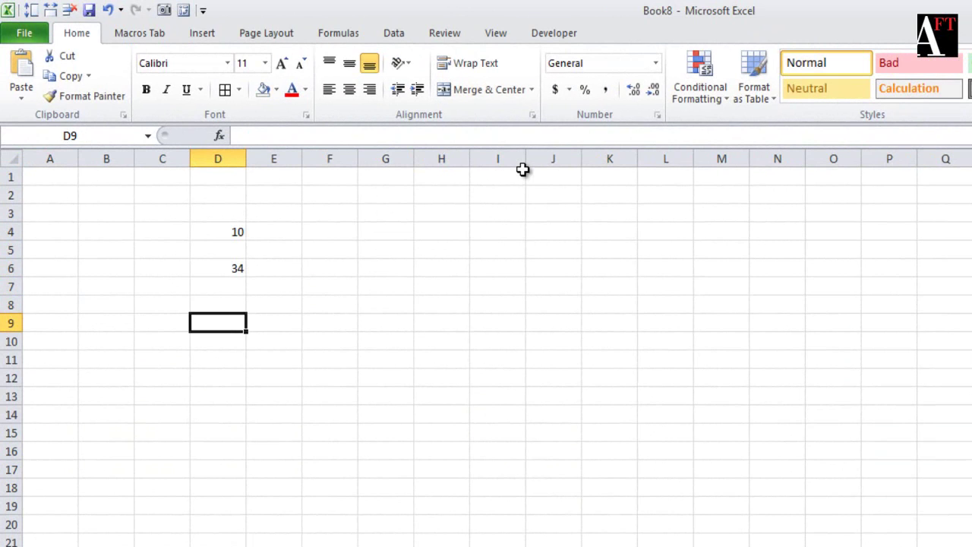
text(24)
key(Return)
Step: Enter the formula =D4+D6+D9 in cell D14, keeping that cell selected
key(Down)
key(Down)
key(Down)
key(Down)
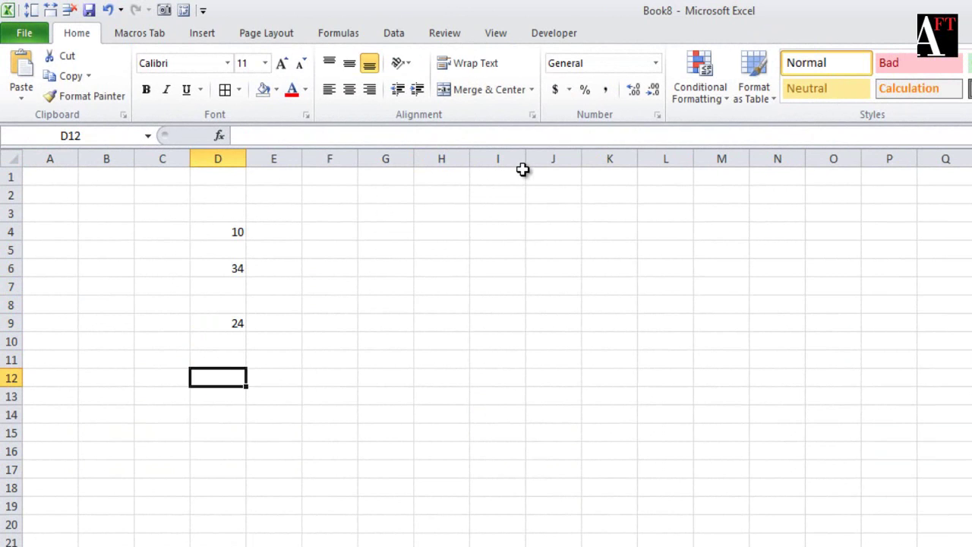
text(=)
key(Up)
key(Up)
key(Up)
key(Up)
key(Up)
key(Up)
key(Up)
key(Up)
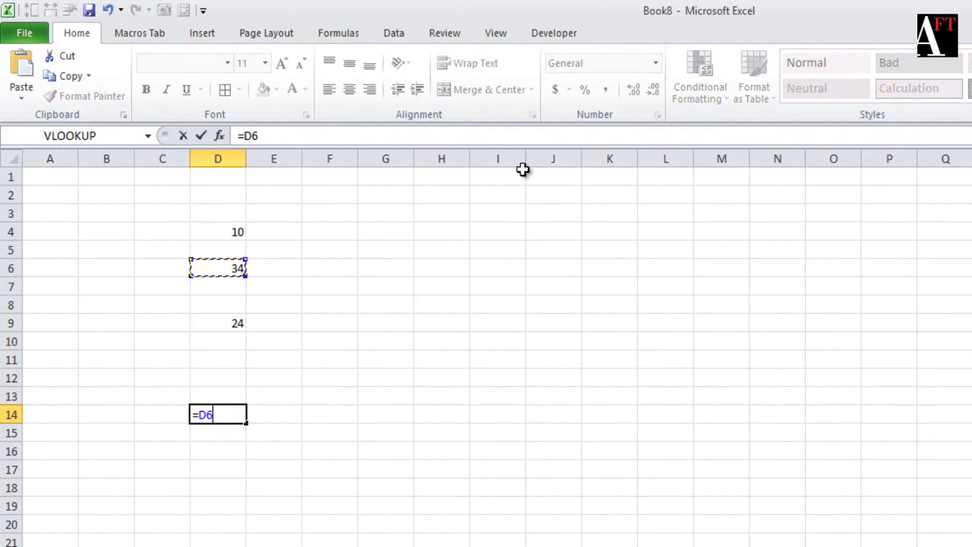
key(Up)
key(Up)
text(+)
key(Up)
key(Up)
key(Up)
key(Up)
key(Up)
key(Up)
key(Up)
key(Up)
key(Up)
key(Up)
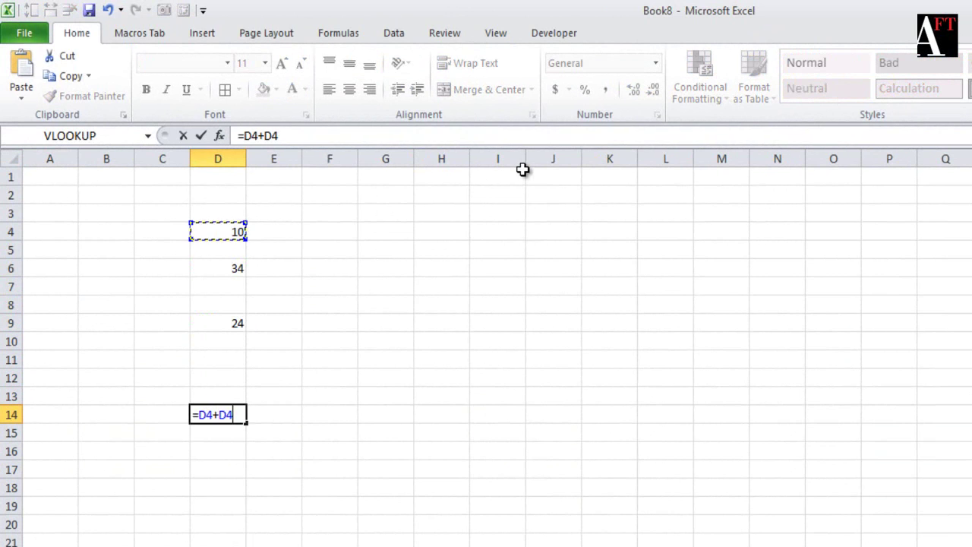
key(Down)
key(Down)
text(+)
key(Up)
key(Up)
key(Up)
key(Up)
key(Up)
key(ctrl+Return)
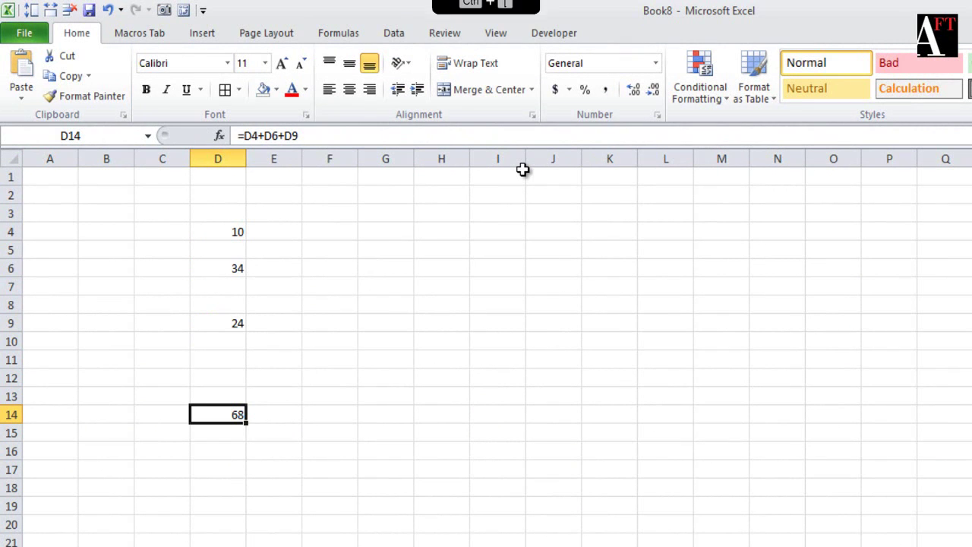
Step: Select all direct precedent cells of D14 and fill them with yellow
key(ctrl+bracketleft)
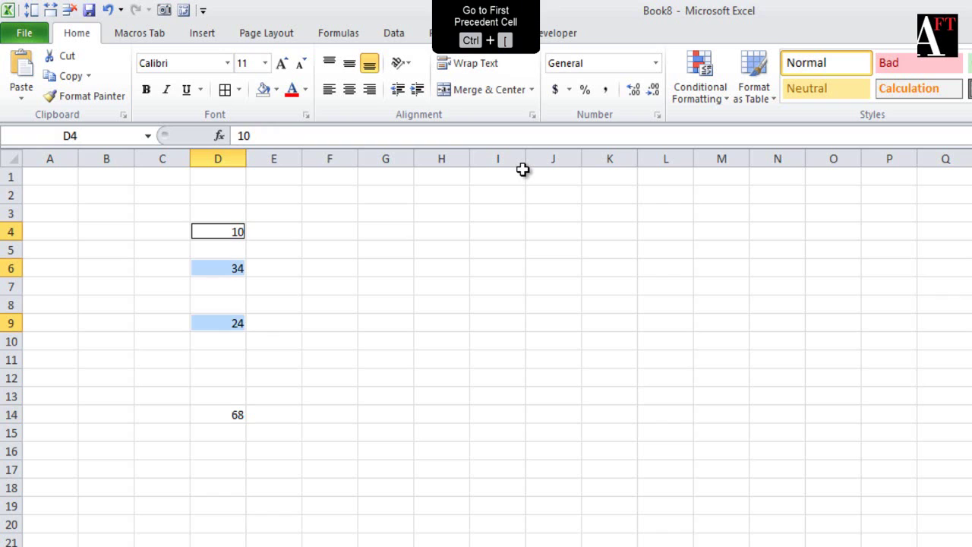
click(277, 89)
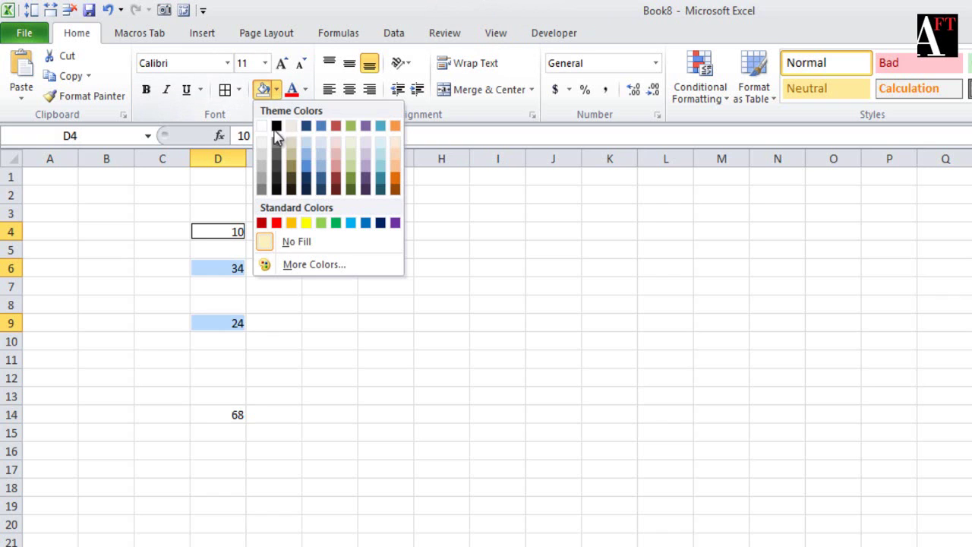
click(307, 221)
Step: Add a reference to Sheet2 cell C9 at the start of the D14 formula, making it =Sheet2!C9+D4+D6+D9
click(221, 416)
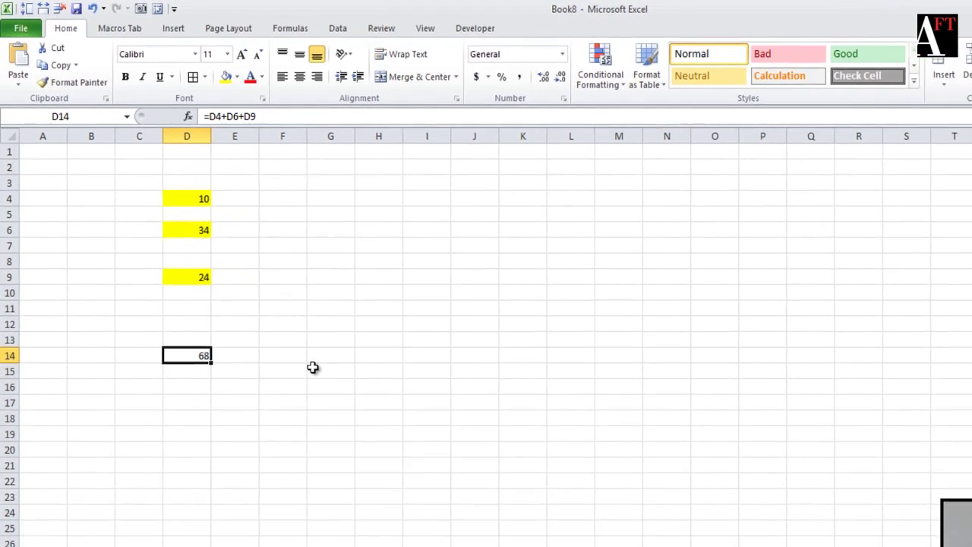
key(F2)
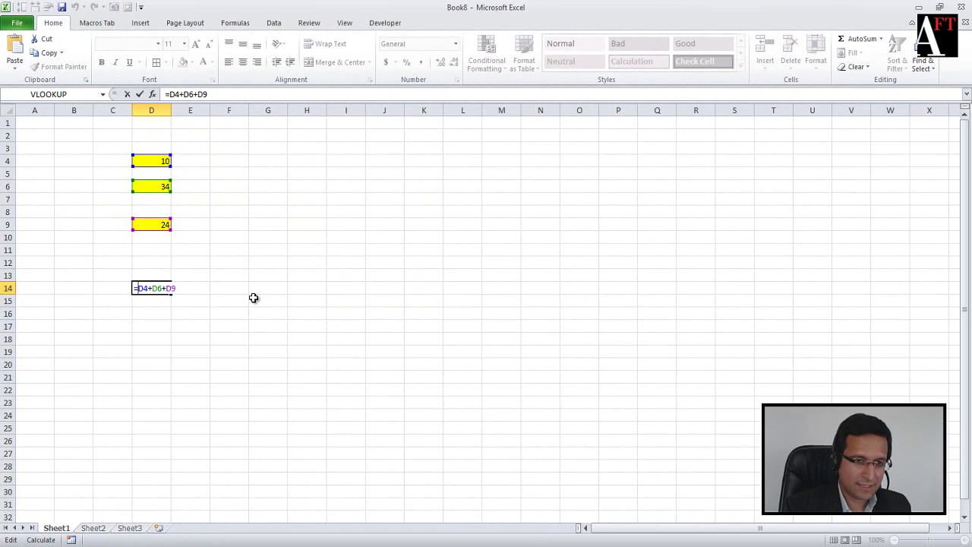
click(94, 527)
click(106, 222)
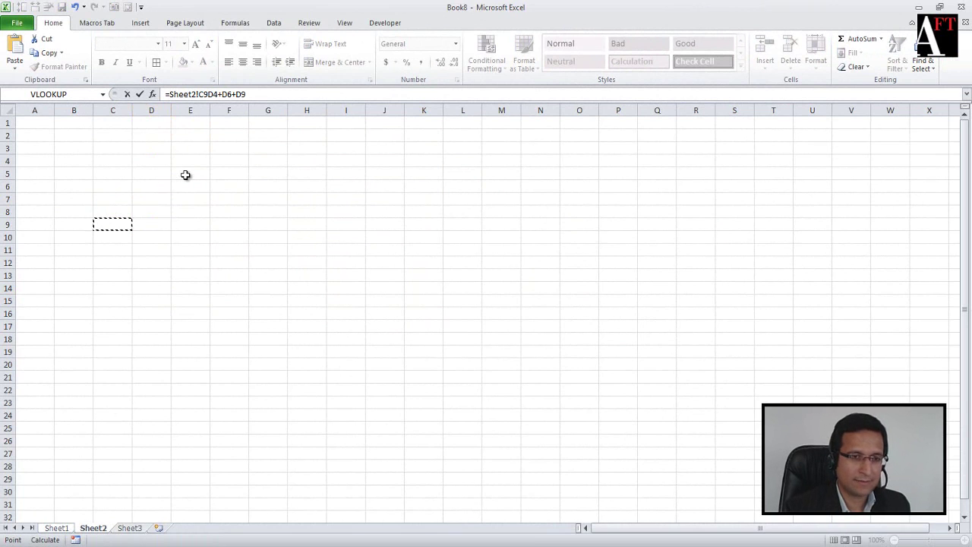
text(+)
key(Return)
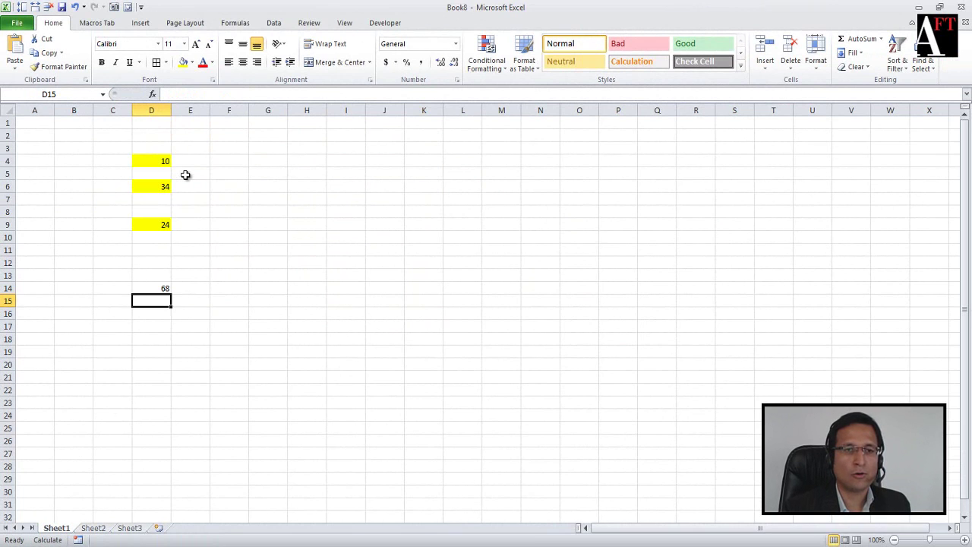
Step: Jump from D14 to its first precedent cell on Sheet2, and return to Sheet1
key(Up)
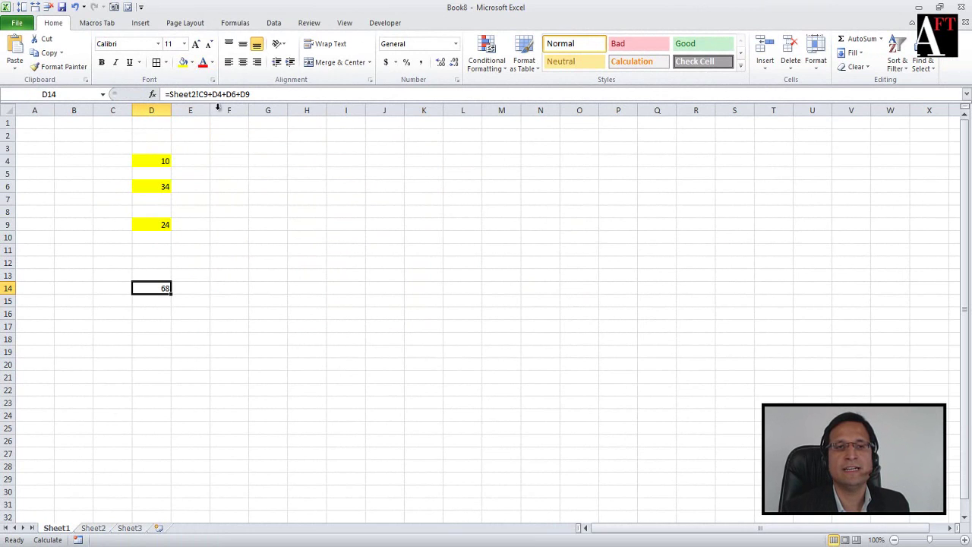
key(ctrl+bracketleft)
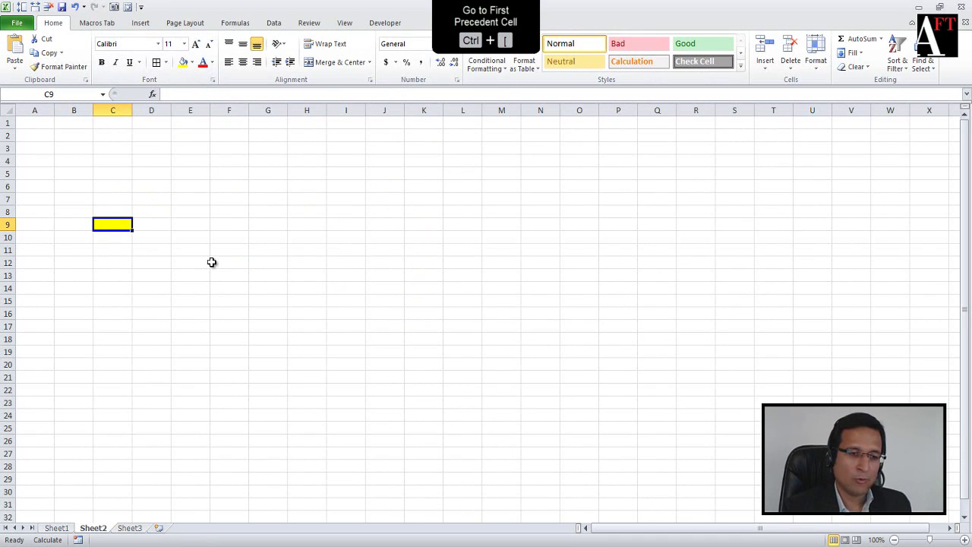
click(56, 527)
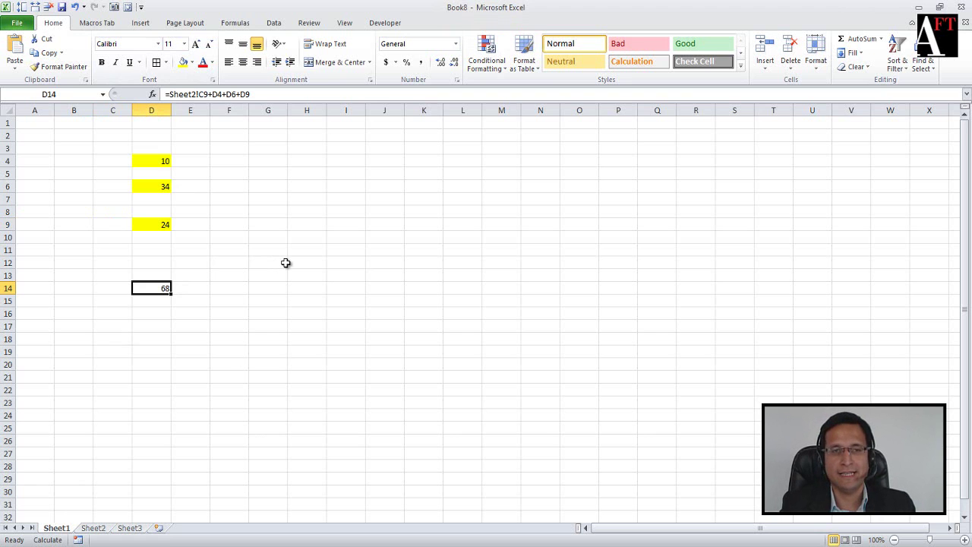
Step: Inspect the formula in D14, jump to its first precedent, and return to Sheet1!D14 with Go To
key(F2)
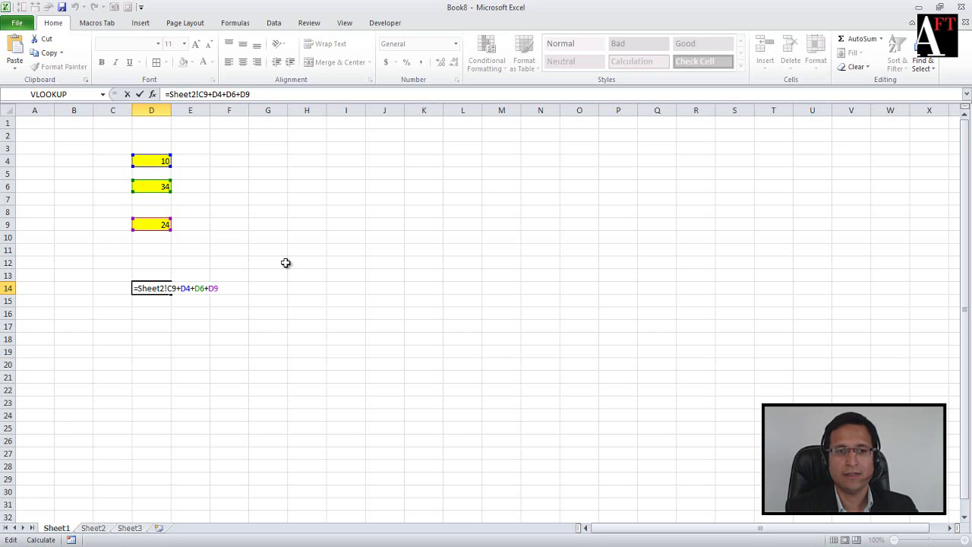
key(ctrl+Return)
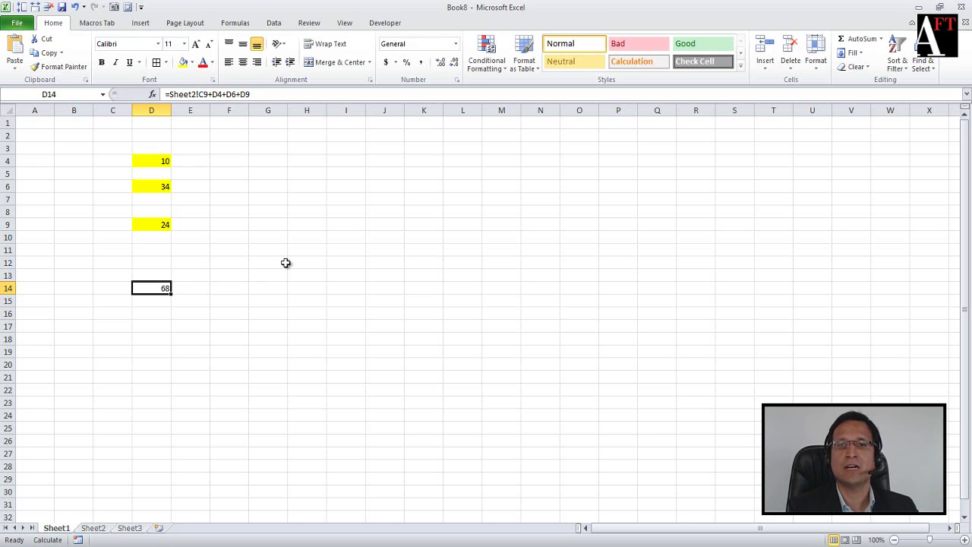
key(ctrl+bracketleft)
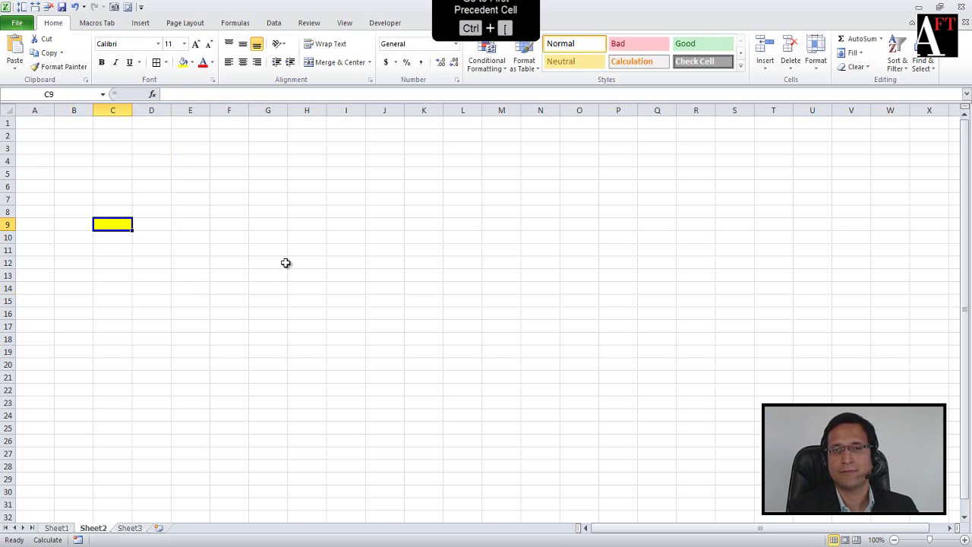
key(F5)
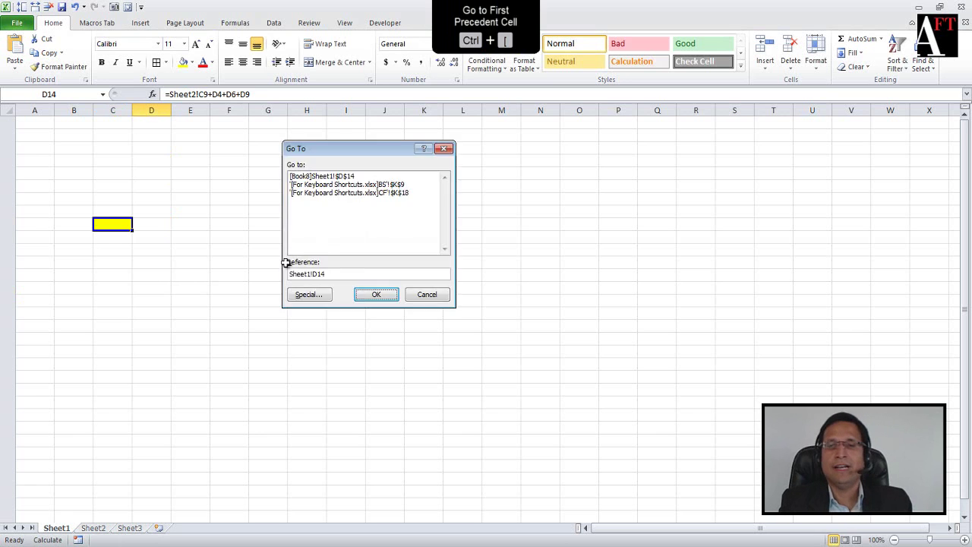
key(Return)
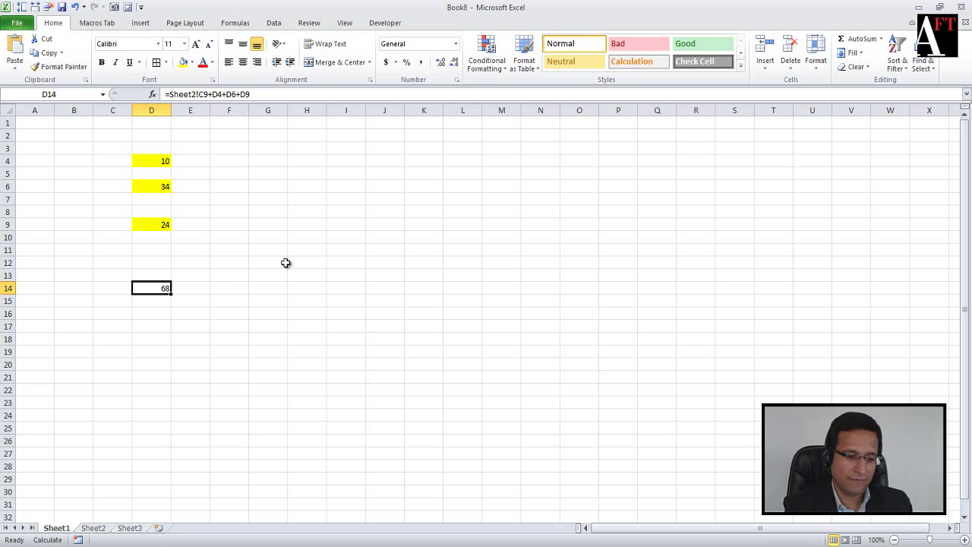
Step: Append +Sheet2!C10 to the end of the formula in D14
key(F2)
text(+)
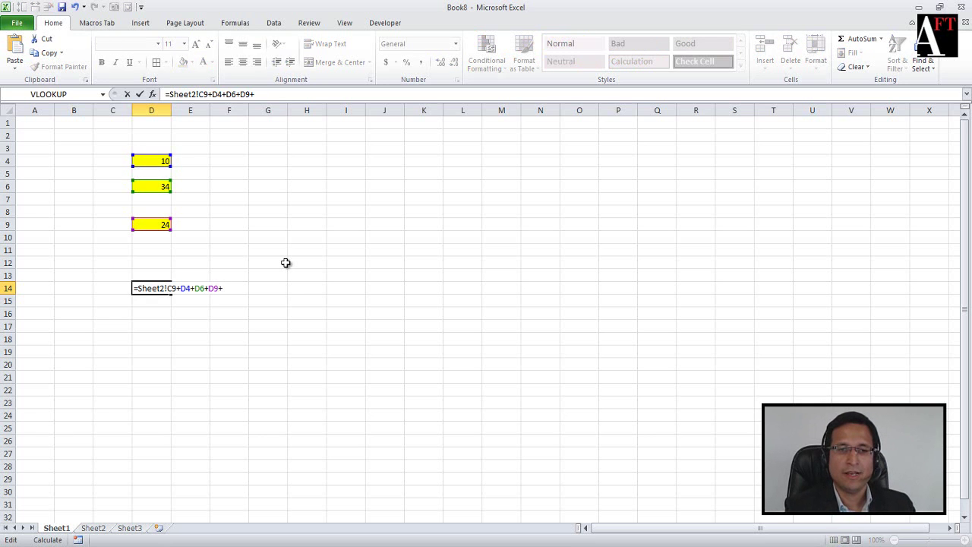
key(ctrl+Page_Down)
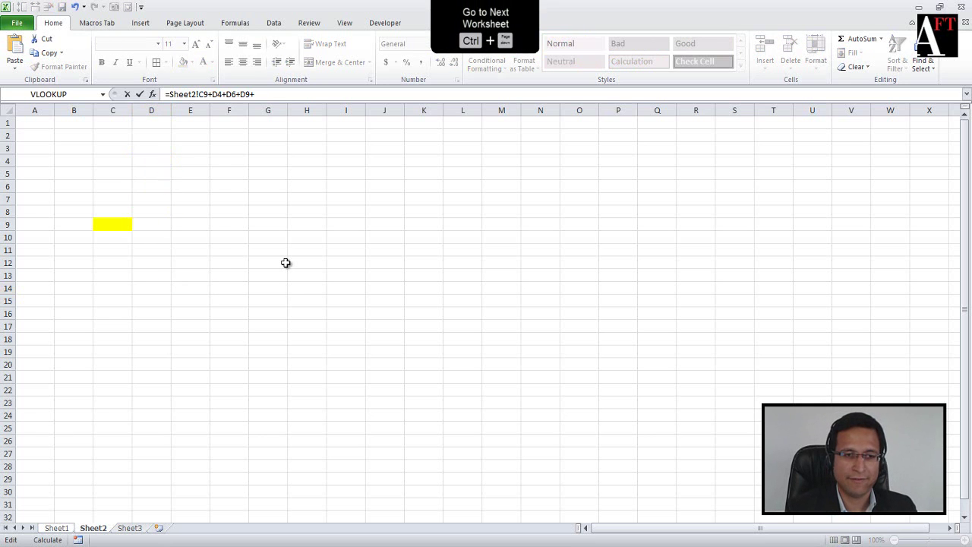
click(117, 235)
key(Return)
Step: Inspect the formula in D14 and jump to its first precedent cell on Sheet2
key(Up)
key(F2)
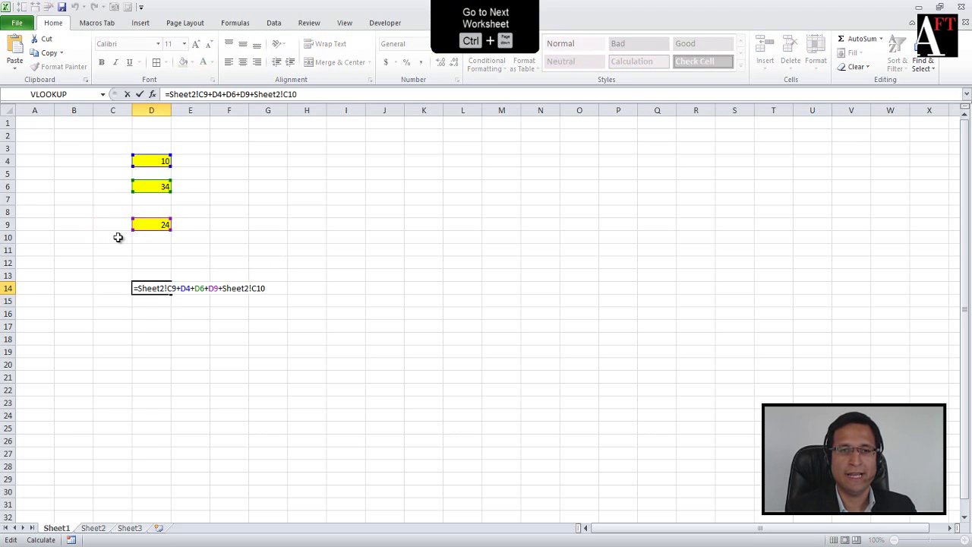
key(Escape)
key(F2)
key(Escape)
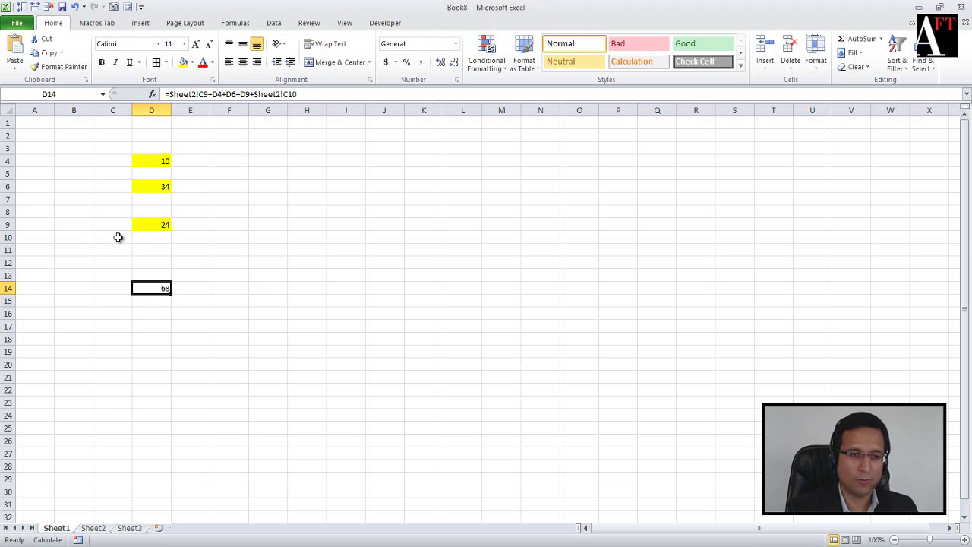
key(ctrl+bracketleft)
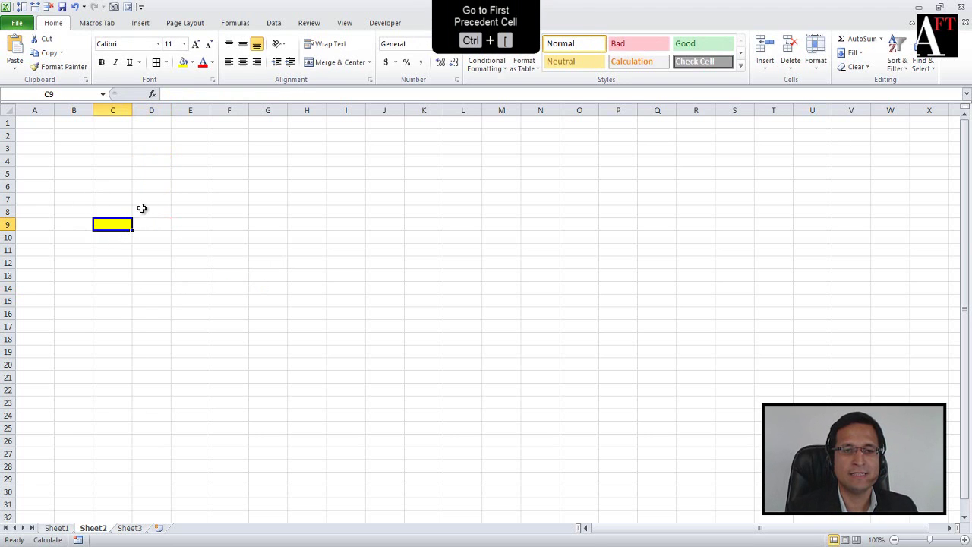
Step: Fill cell C10 on Sheet2 with the dark tan colour and return to Sheet1
click(117, 239)
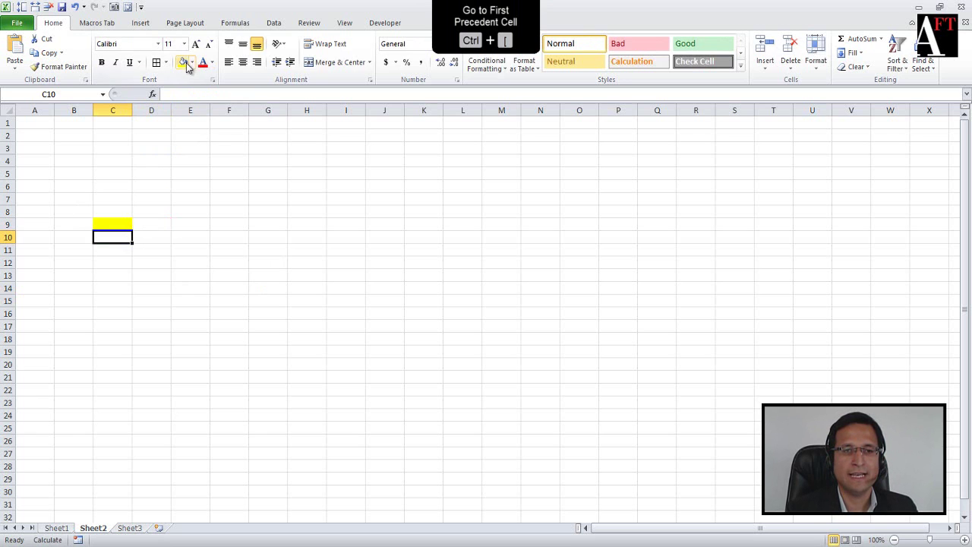
click(195, 63)
click(206, 131)
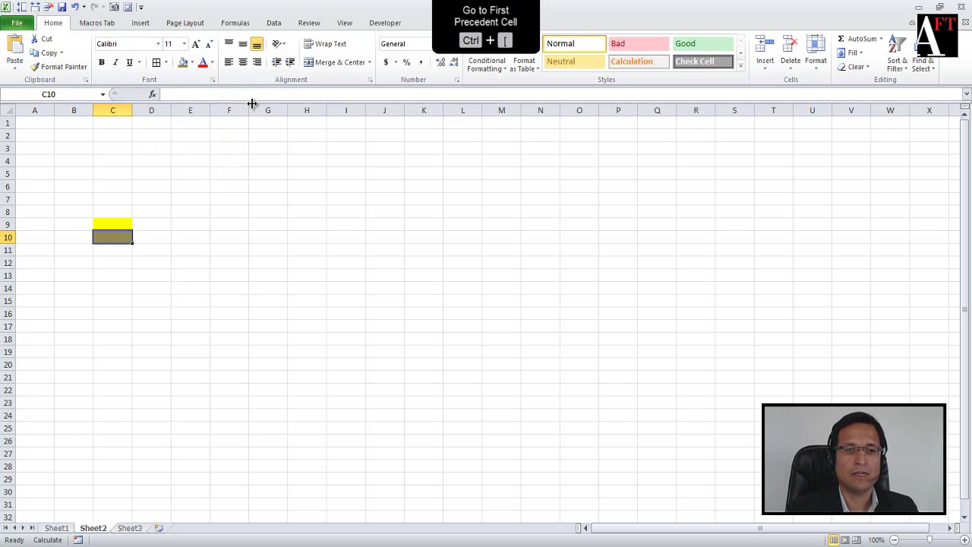
key(Up)
key(ctrl+Page_Up)
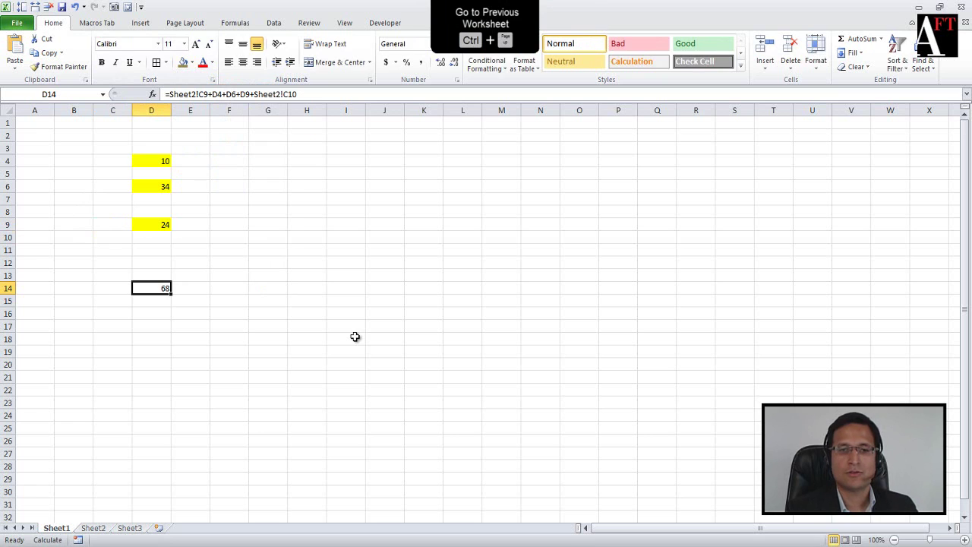
Step: Inspect the cell references in the D14 formula, leave it unedited and select D6
key(F2)
key(Escape)
key(F2)
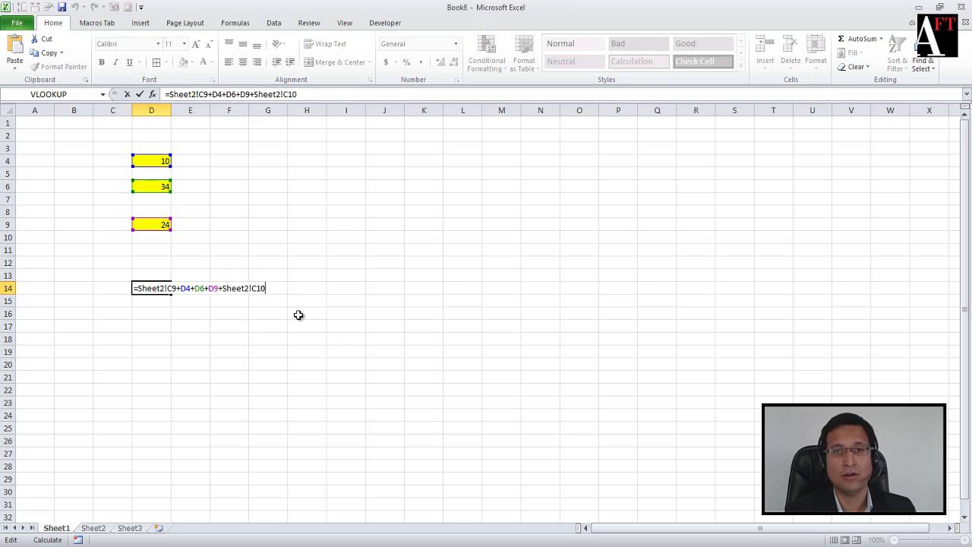
key(Escape)
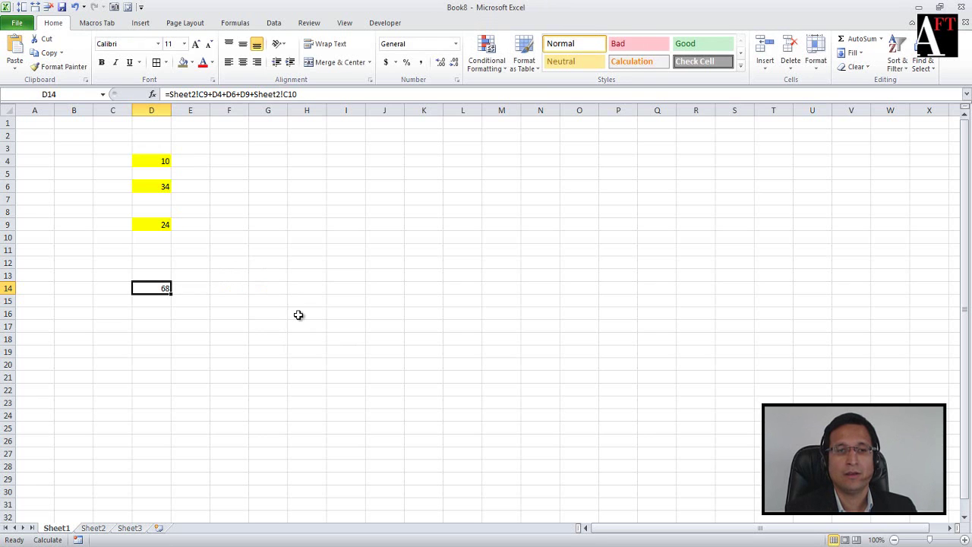
click(142, 186)
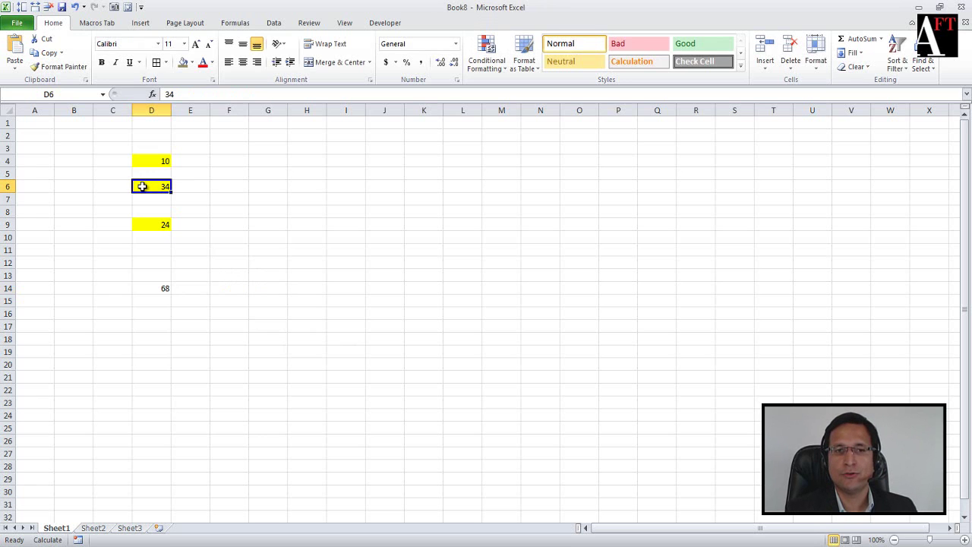
Step: Delete the Sheet2!C10 reference from the end of the formula in D14
click(162, 288)
double_click(163, 289)
key(shift+Left)
key(shift+Left)
key(shift+Left)
key(shift+Left)
key(shift+Left)
key(shift+Left)
key(shift+Left)
key(shift+Left)
key(shift+Left)
key(shift+Left)
key(shift+Left)
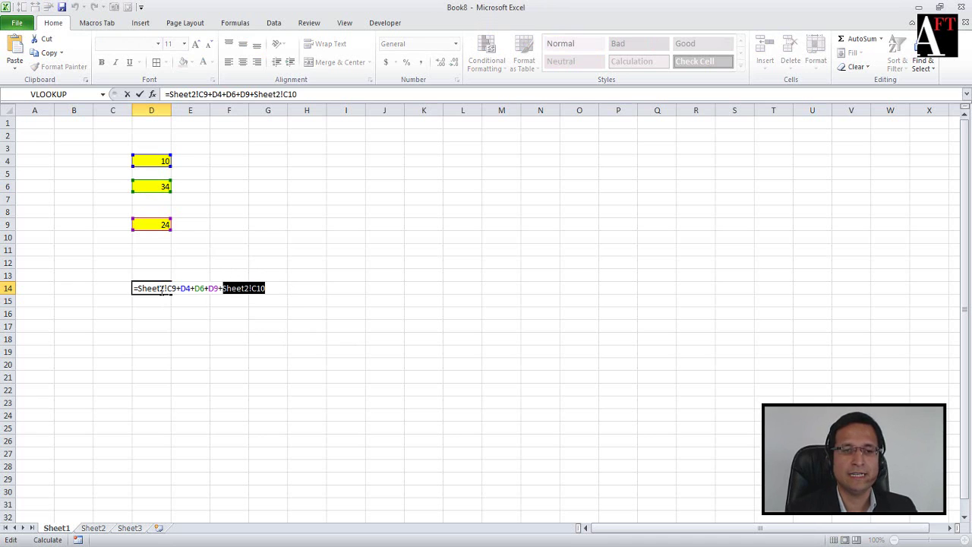
key(Delete)
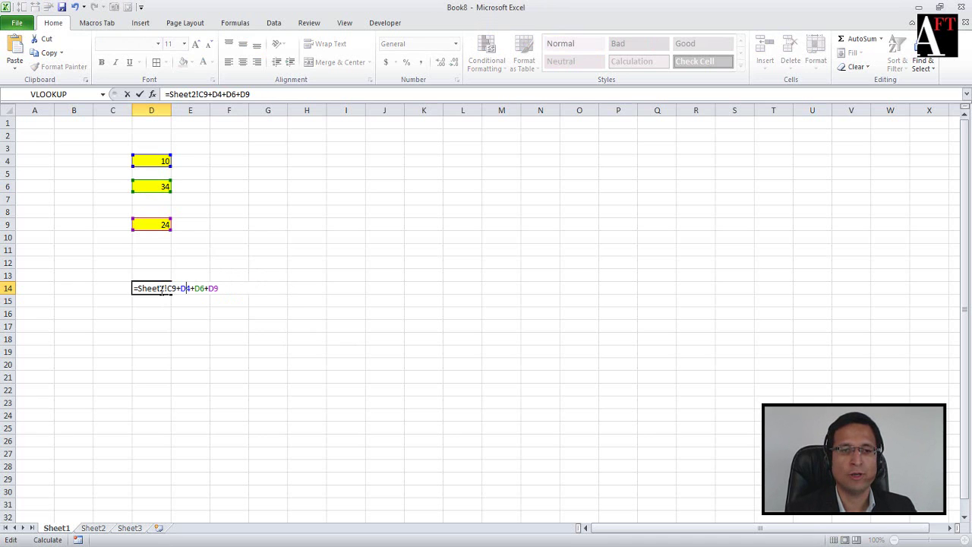
Step: Remove the leading Sheet2!C9 reference from the D14 formula, making it =D4+D6+D9
key(shift+Left)
key(shift+Left)
key(shift+Left)
key(shift+Left)
key(shift+Left)
key(shift+Left)
key(shift+Left)
key(shift+Left)
key(shift+Left)
key(shift+Left)
key(Delete)
key(Return)
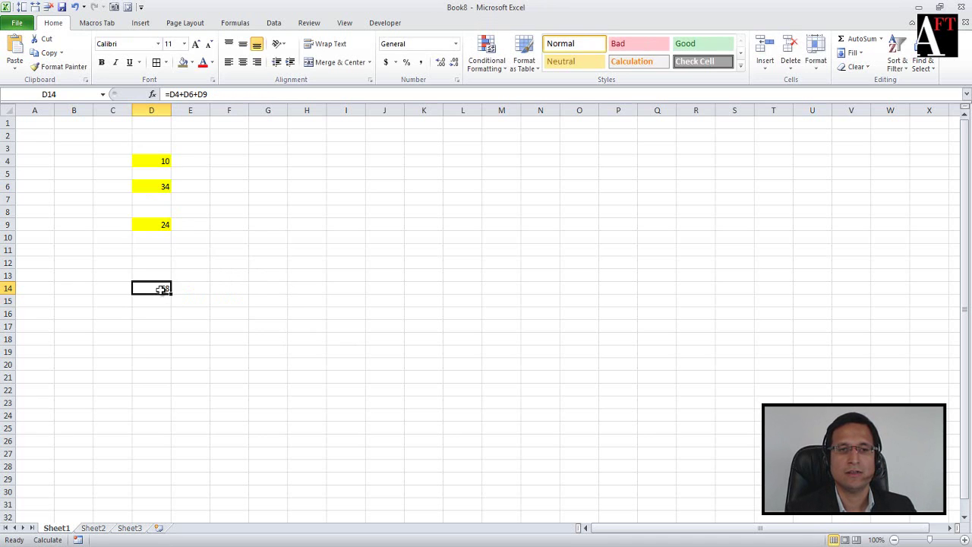
Step: Jump from D14 to its precedent cells, and from D6 to its dependent cell
double_click(162, 289)
key(Escape)
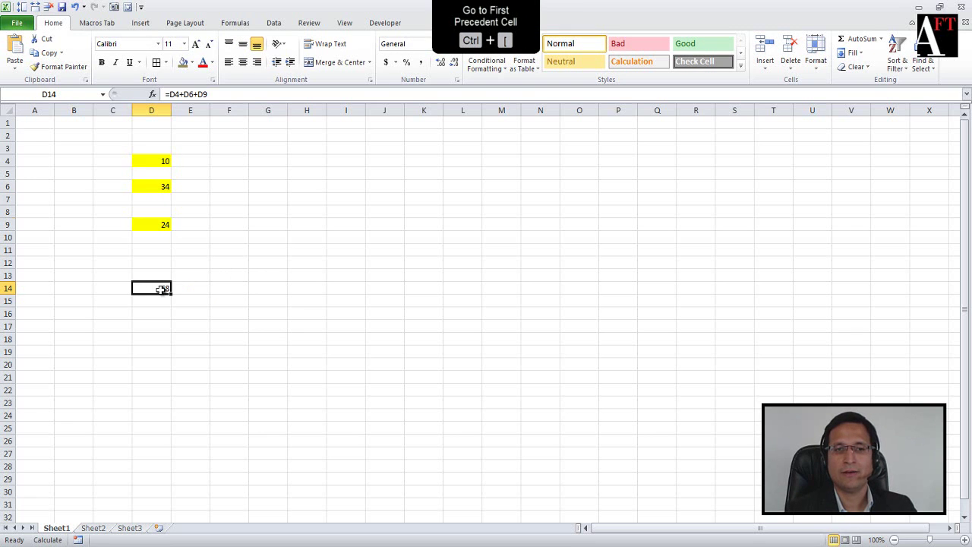
key(ctrl+bracketleft)
click(163, 289)
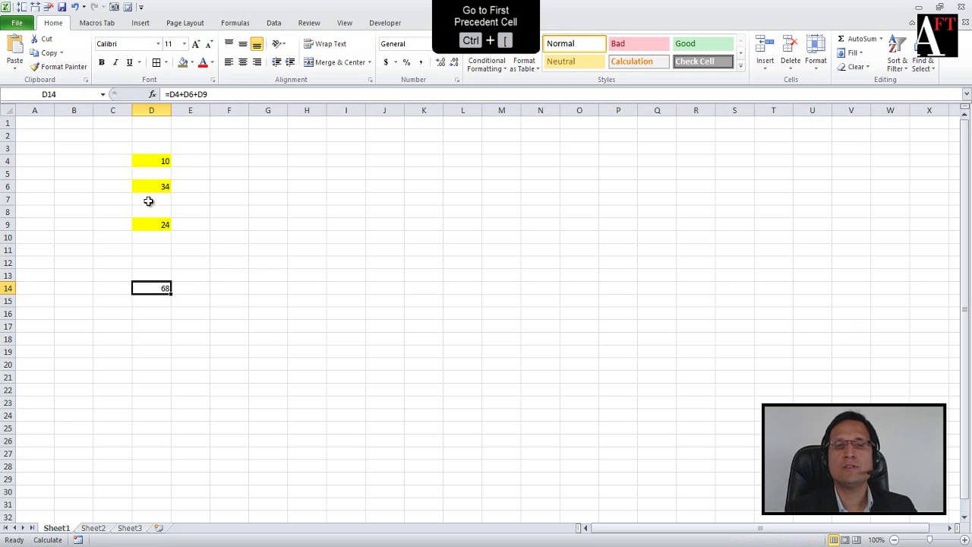
click(146, 186)
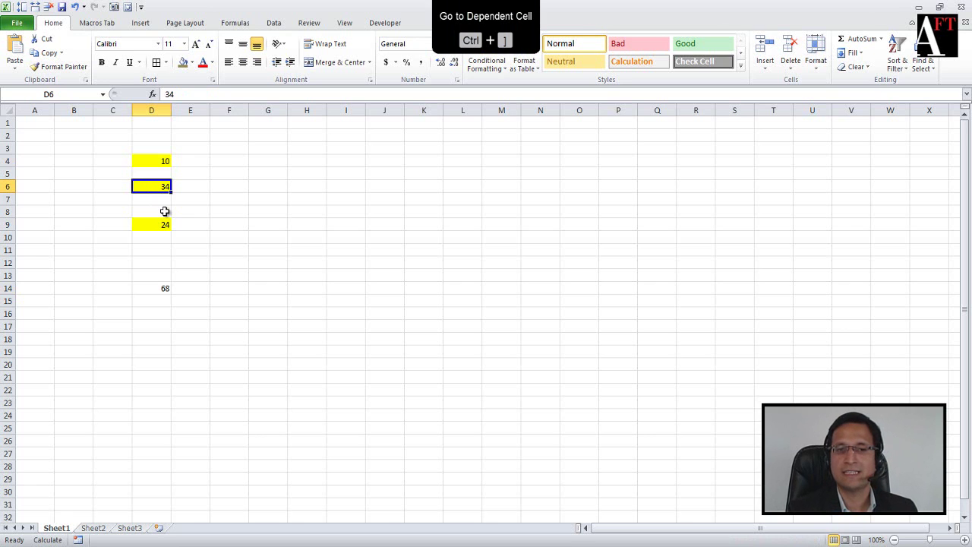
key(ctrl+bracketright)
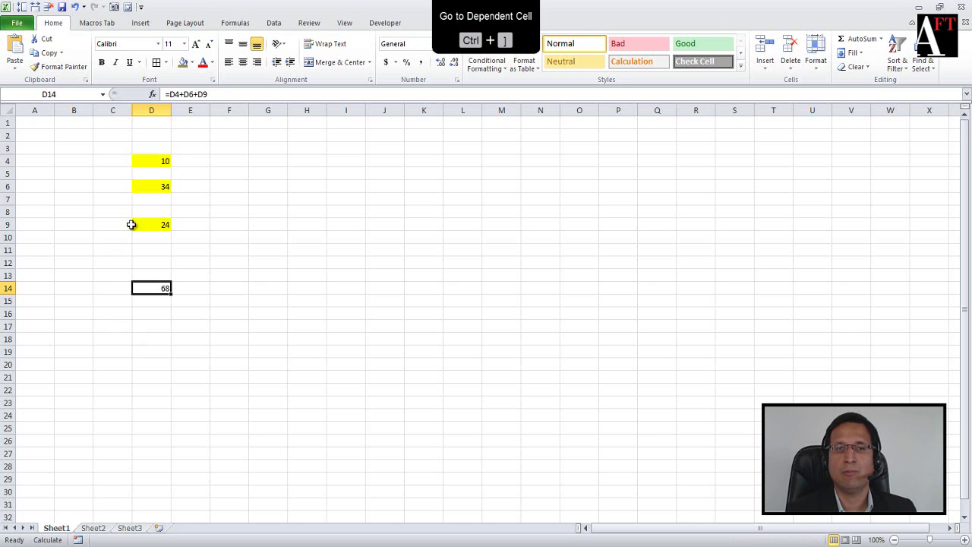
Step: Fill D14 with the dark tan colour and reselect the cell after checking it
click(183, 62)
click(236, 247)
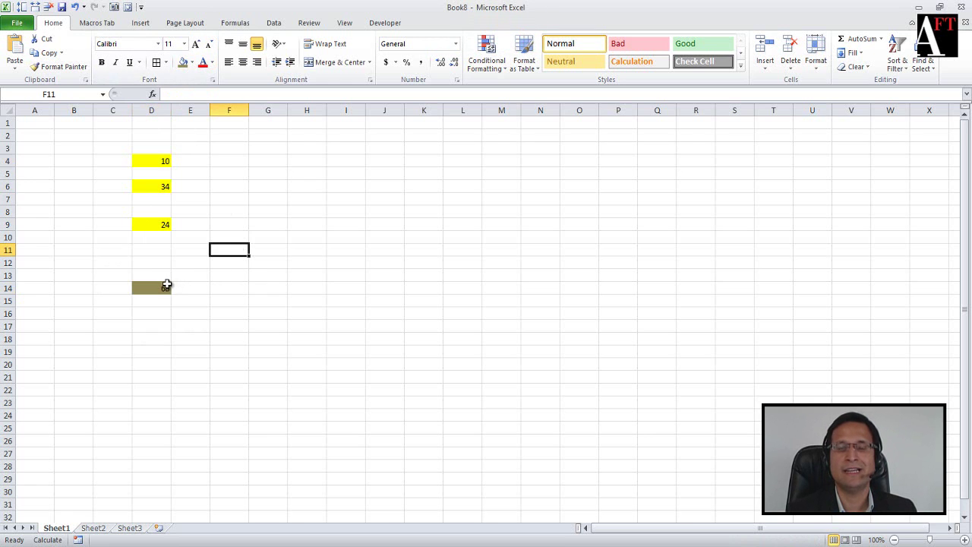
click(166, 286)
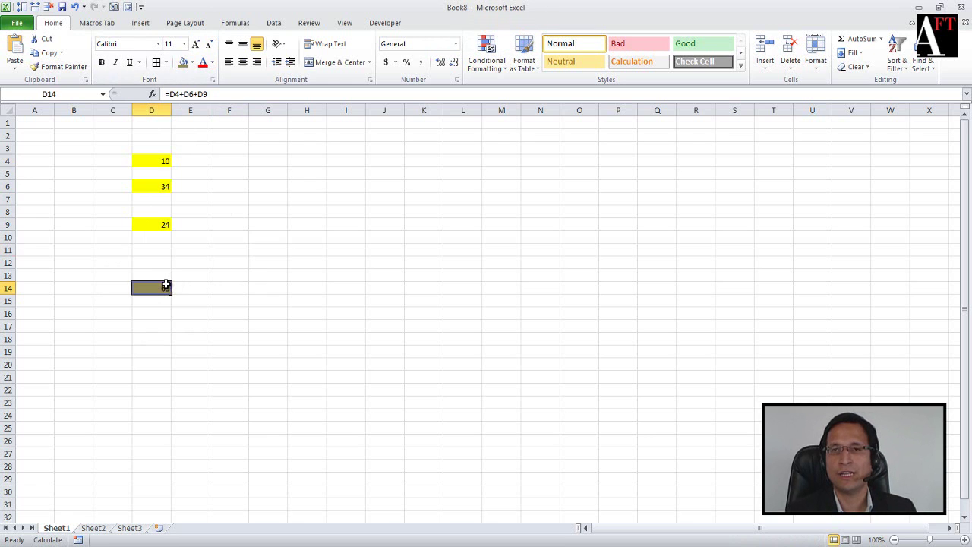
Step: Enter the formula =D6 in cell F14 and reselect the cell
click(225, 286)
text(=)
key(Up)
key(Left)
key(Up)
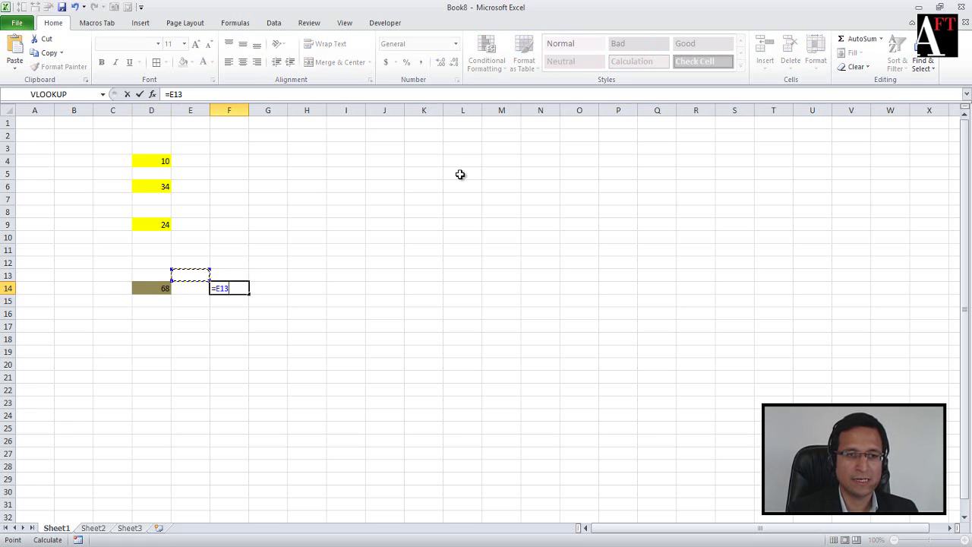
key(Up)
key(Up)
key(Left)
key(Up)
key(Up)
key(Up)
key(Up)
key(Return)
key(Up)
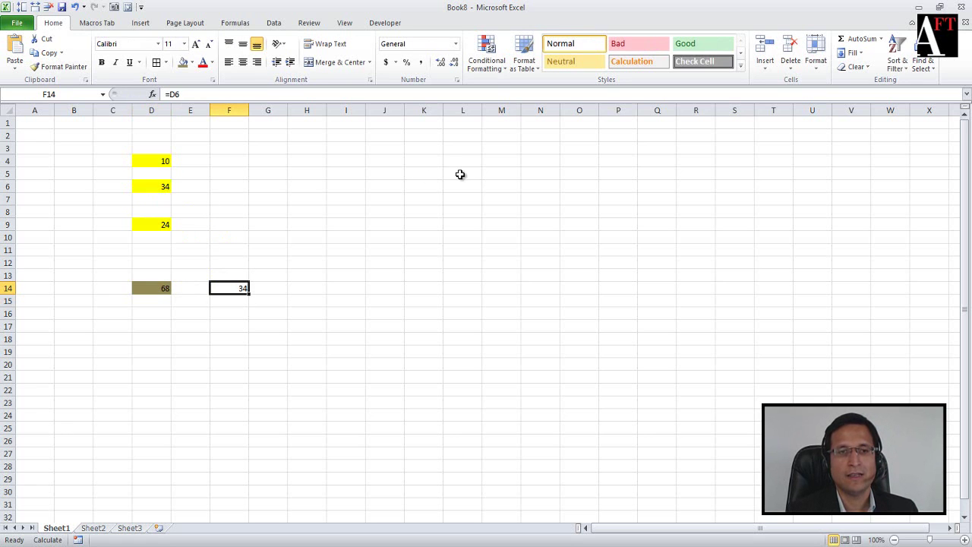
Step: Jump from F14 to its precedent D6, select D6's dependent cells and fill them with the dark tan colour
key(ctrl+bracketleft)
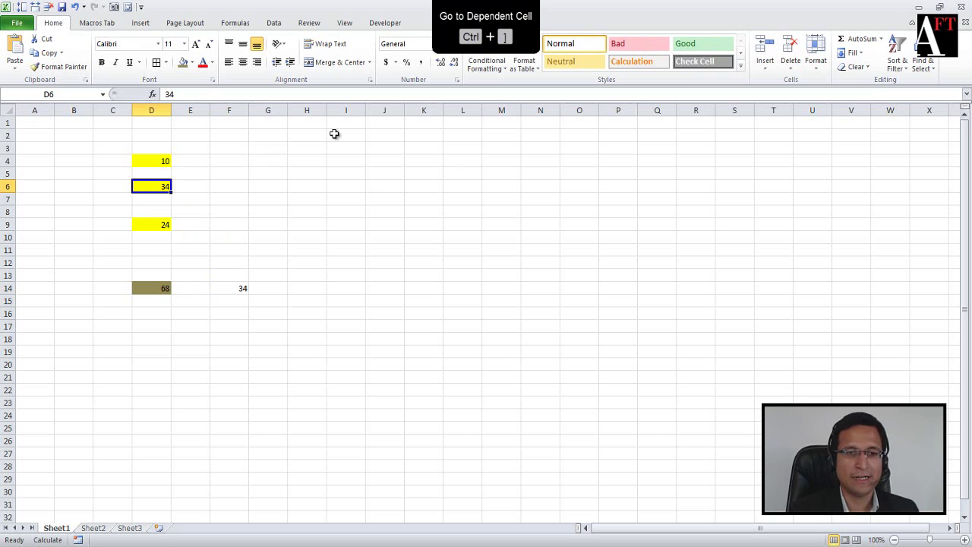
key(ctrl+bracketright)
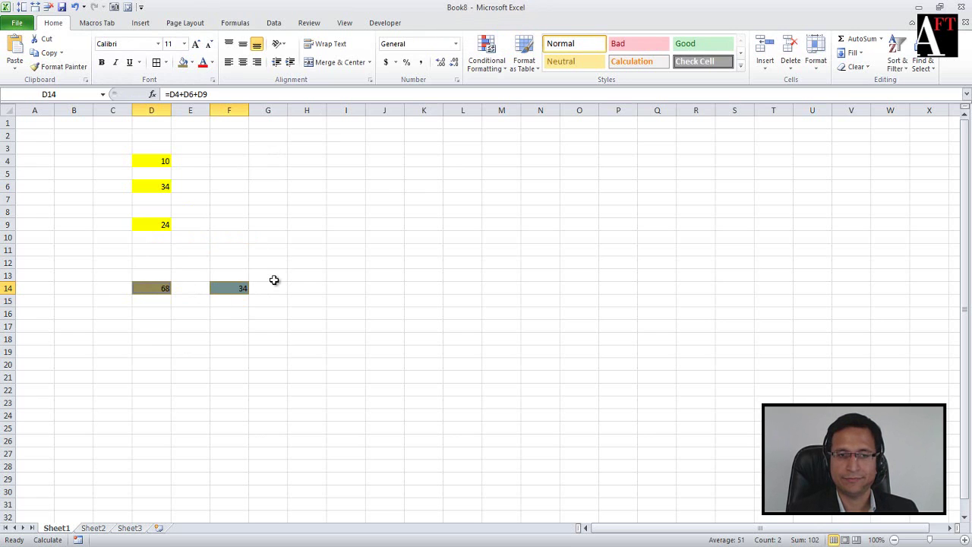
click(220, 364)
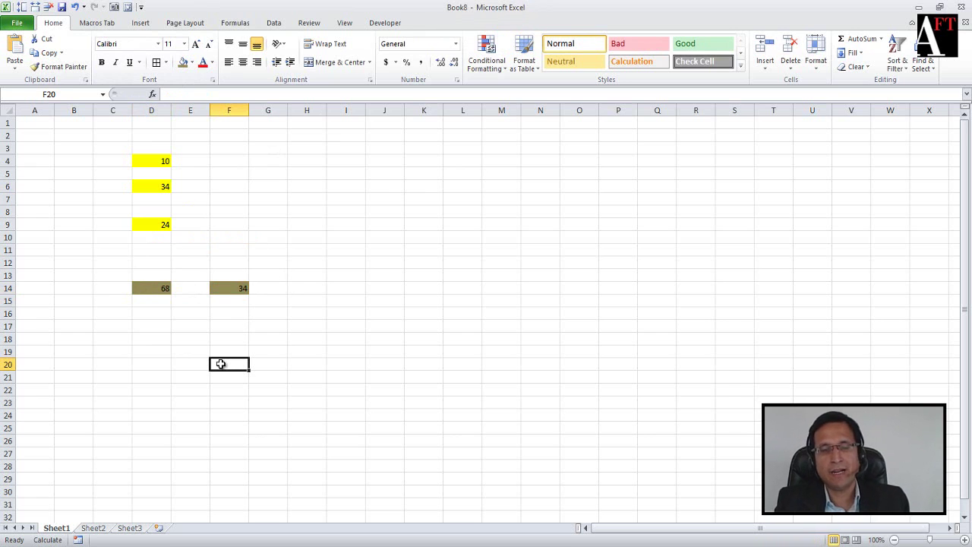
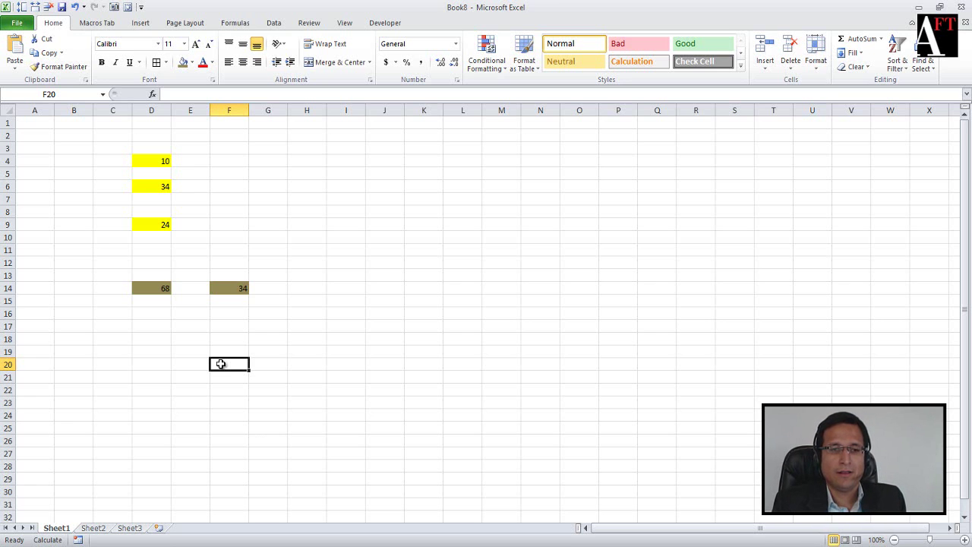
Step: Enter a reference to Sheet2 cell C9 in D19, making it =Sheet2!C9
click(152, 348)
click(155, 287)
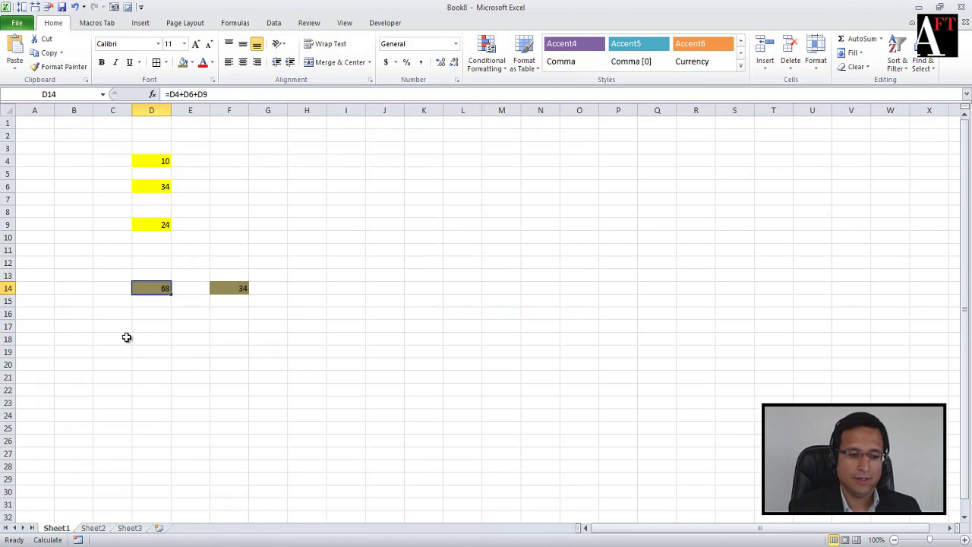
click(151, 352)
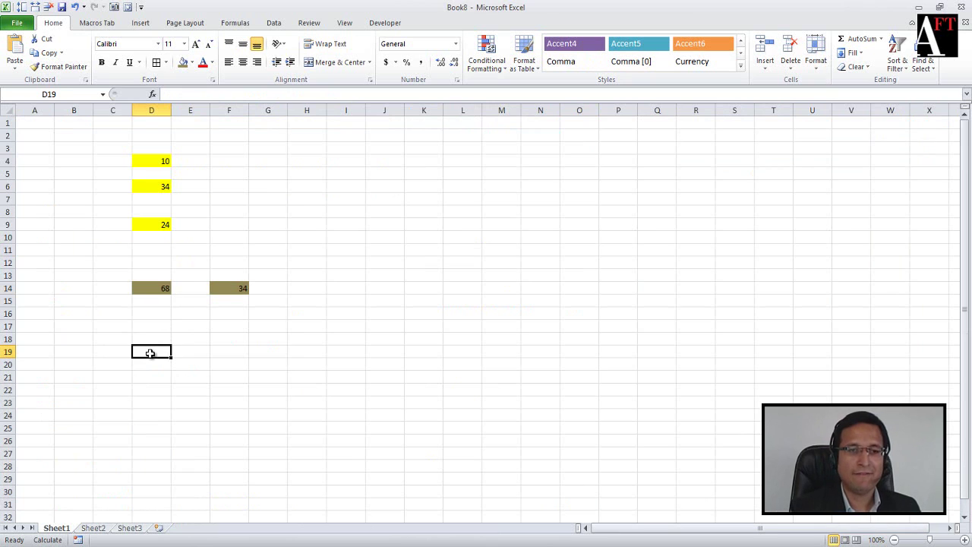
text(=)
key(ctrl+Page_Down)
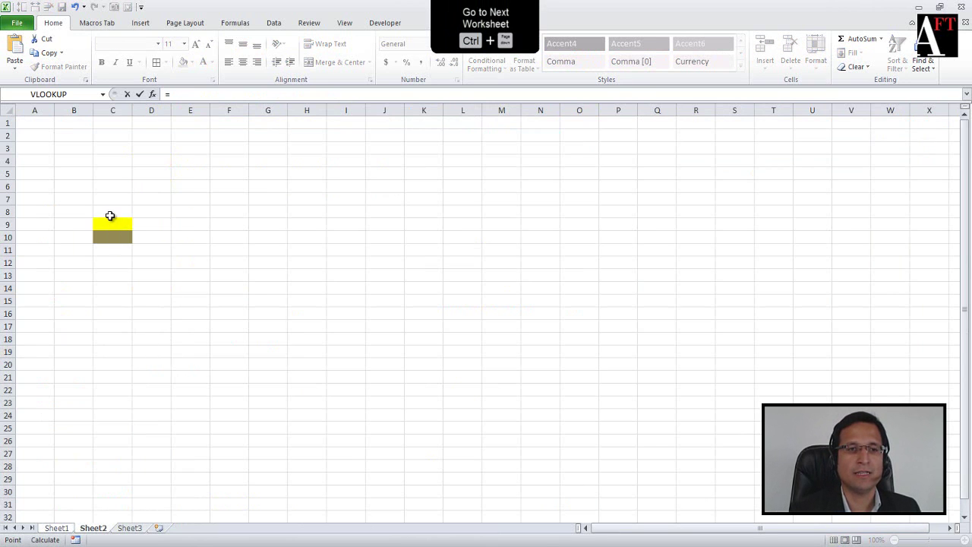
click(109, 226)
key(Return)
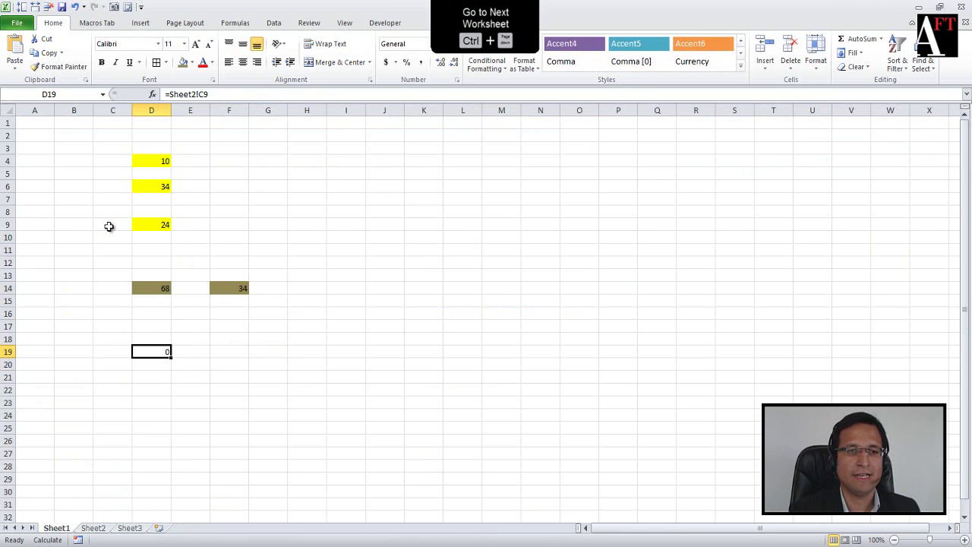
Step: Enter 12 in cell C9 on Sheet2 and return to Sheet1
key(ctrl+Page_Down)
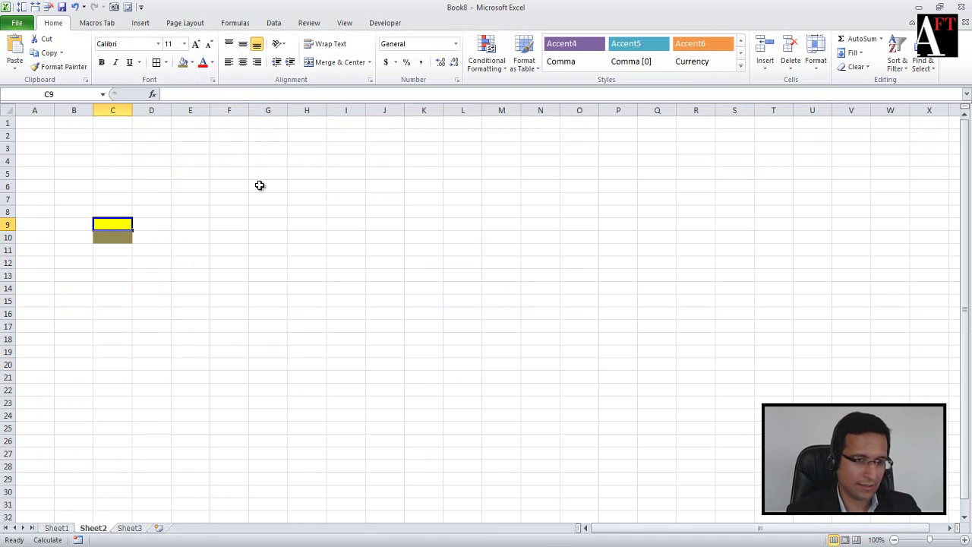
key(ctrl+Page_Up)
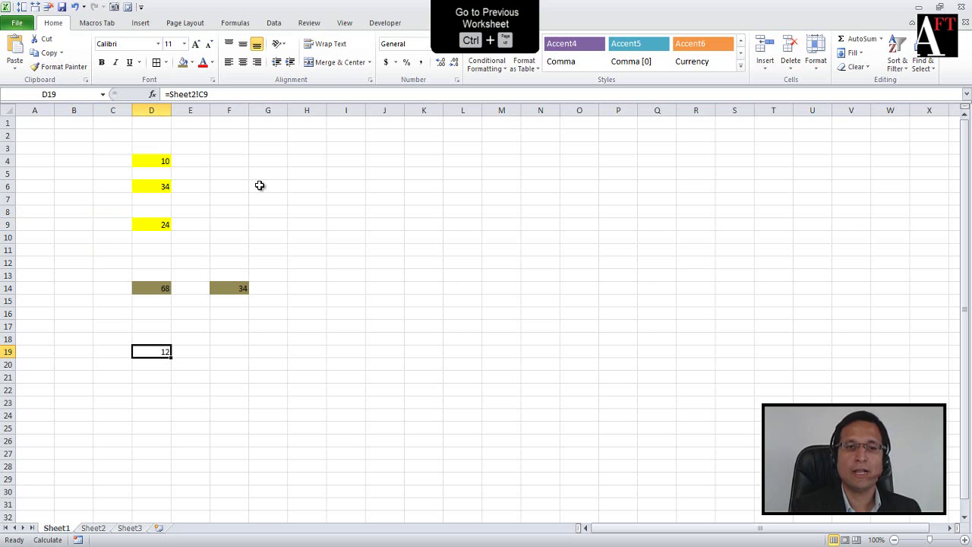
Step: Jump from D19 to its precedent on Sheet2 and return to Sheet1!D19 with Go To, twice
key(ctrl+bracketleft)
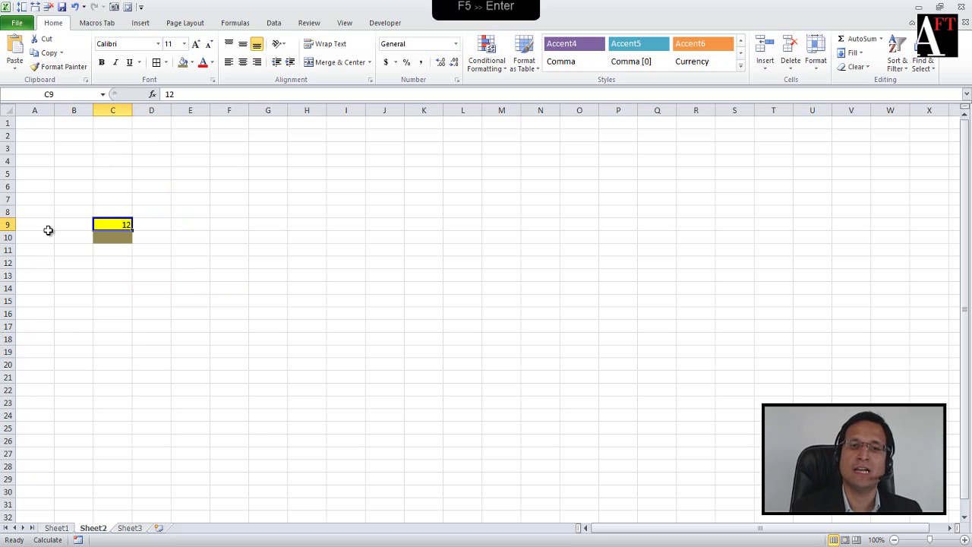
key(F5)
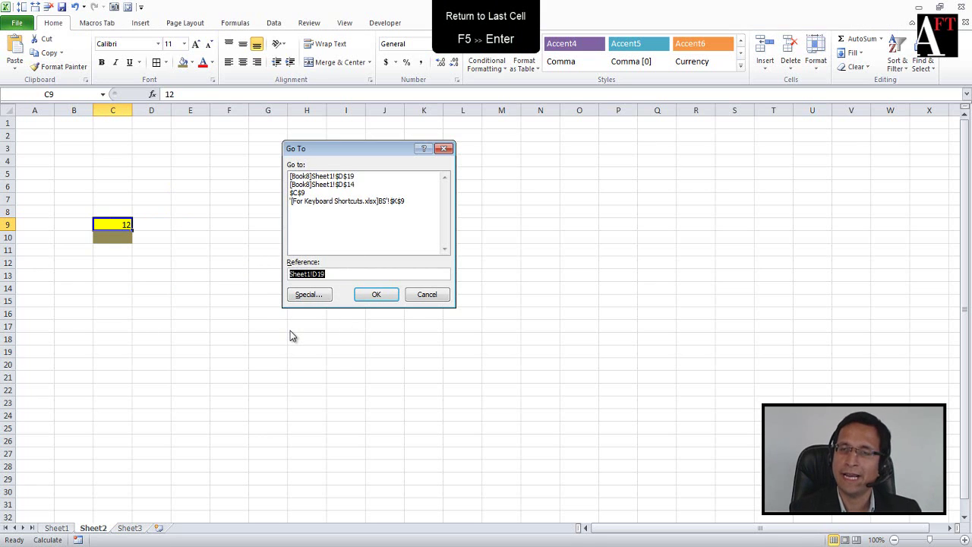
key(Return)
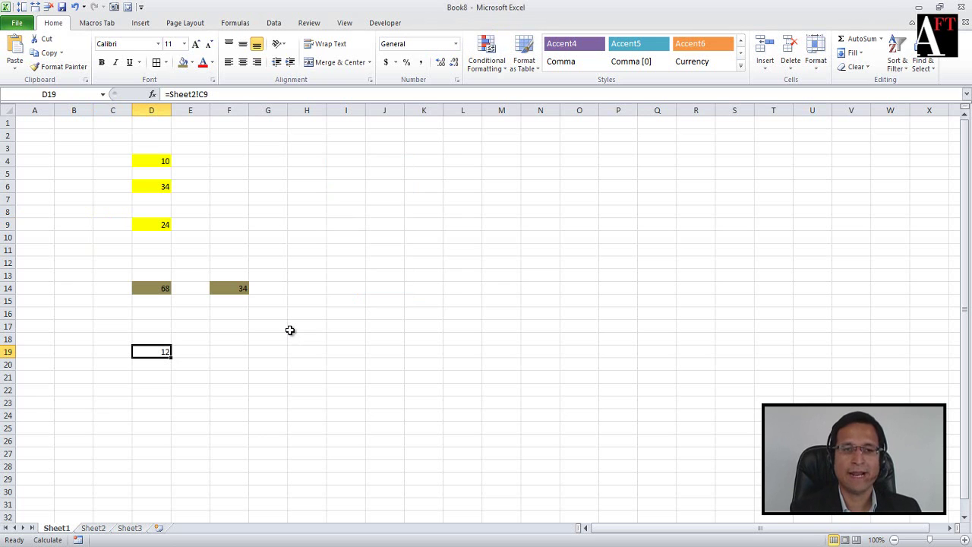
key(ctrl+bracketleft)
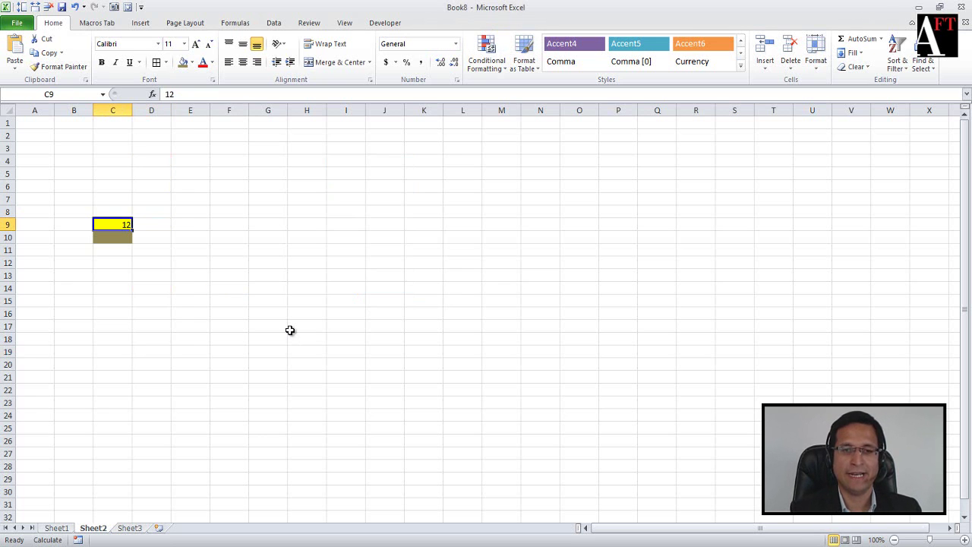
key(F5)
key(Return)
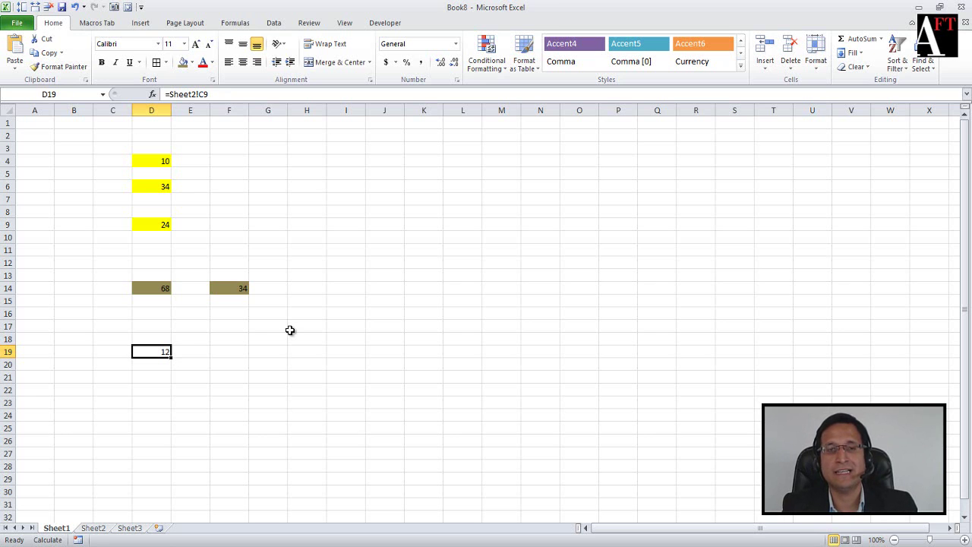
Step: Clear D19 and enter a formula in D17 adding D14 and F14, =D14+F14
key(Delete)
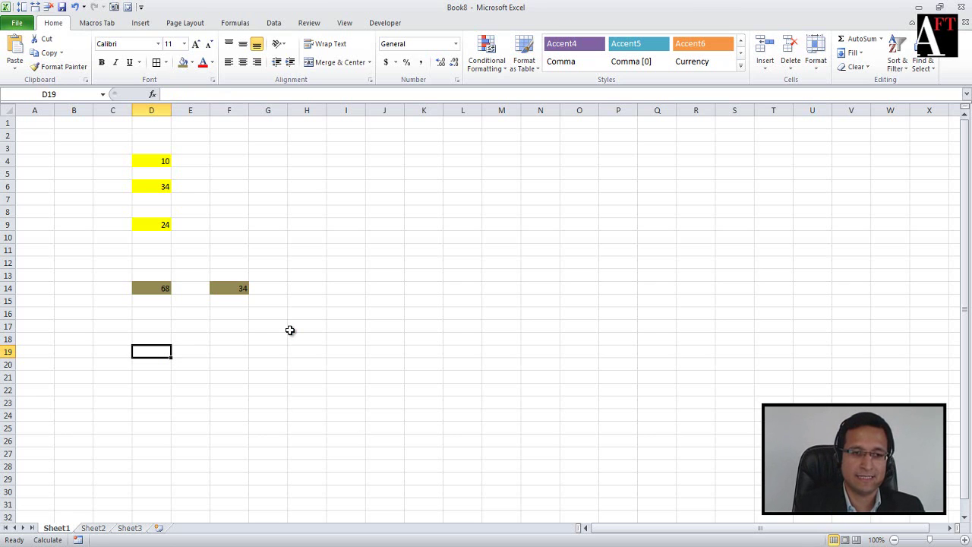
key(Up)
key(Up)
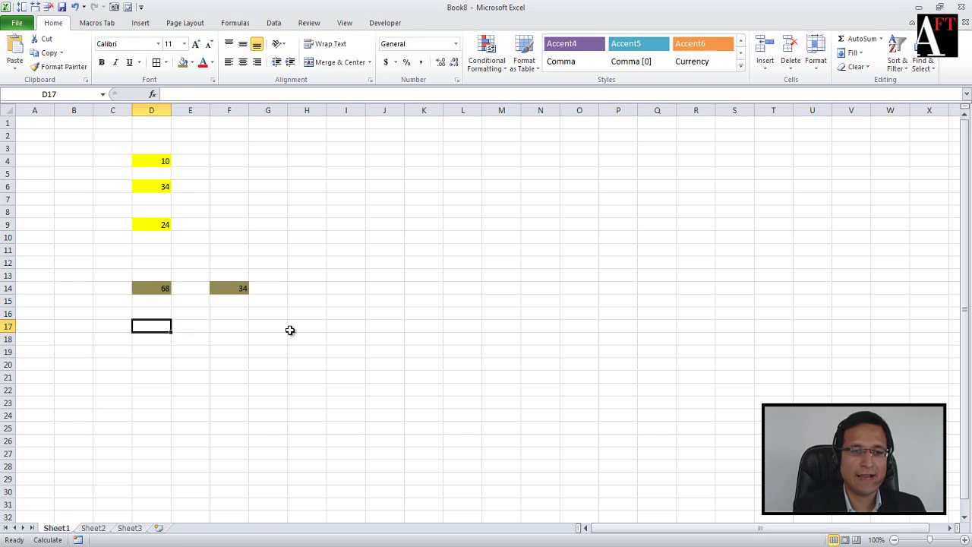
text(=)
key(Up)
key(Up)
key(Up)
text(+)
key(Up)
key(Up)
key(Up)
key(Right)
key(Right)
key(Return)
key(Up)
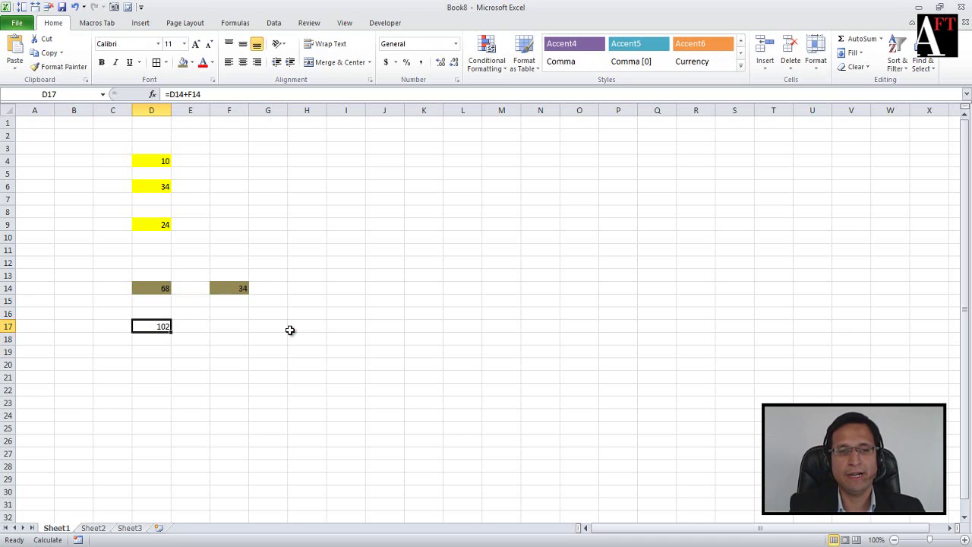
Step: Inspect the cell references used by the formulas in D17 and D14
key(F2)
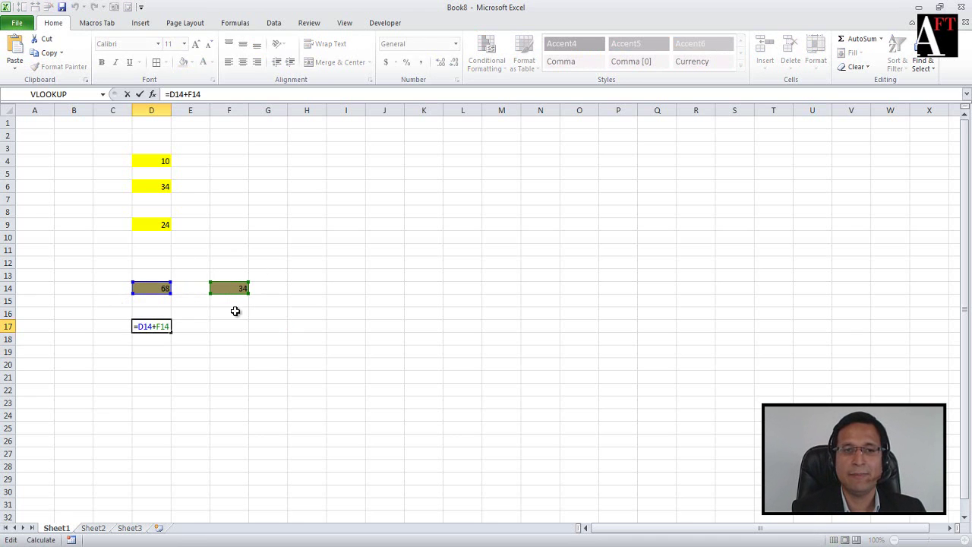
key(ctrl+Return)
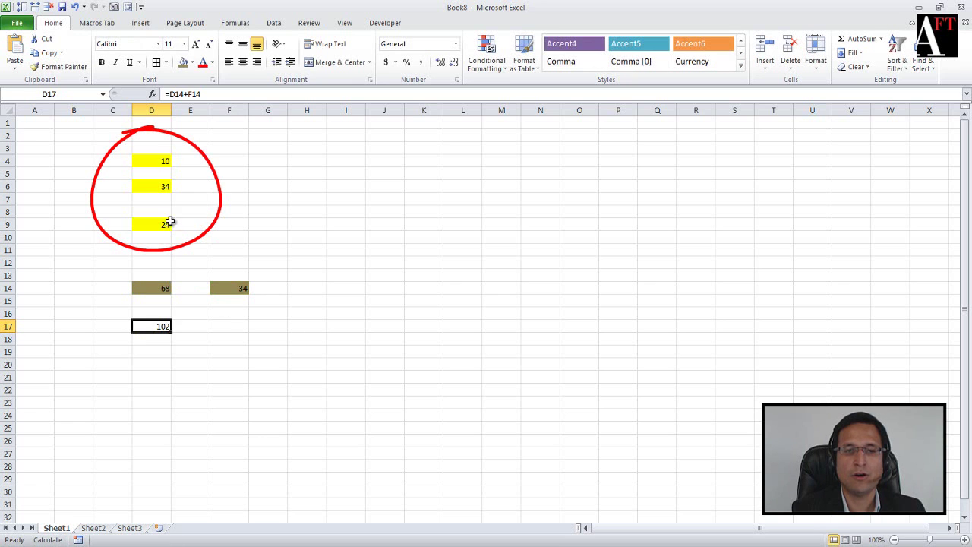
double_click(159, 289)
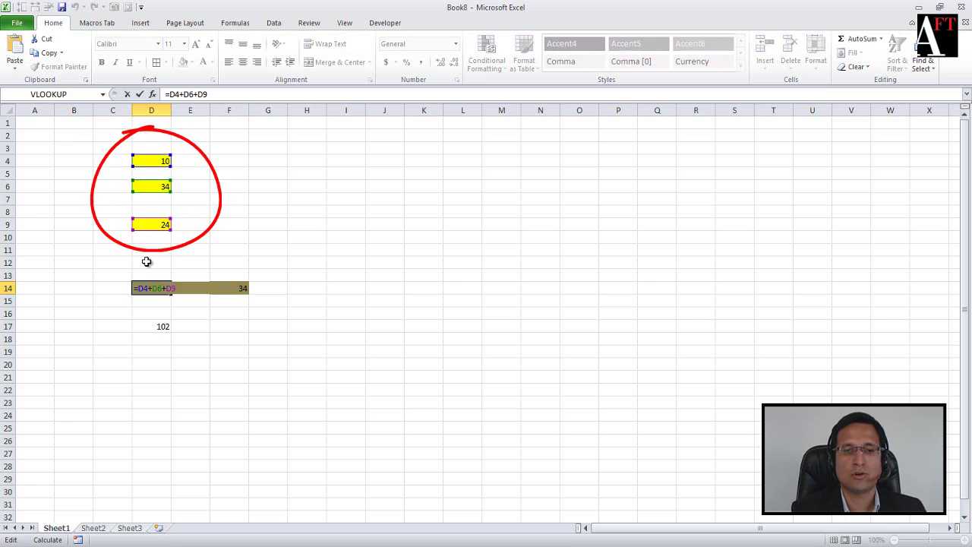
key(ctrl+Return)
Step: Select all direct and indirect precedents of D17 and fill them with light blue
click(151, 337)
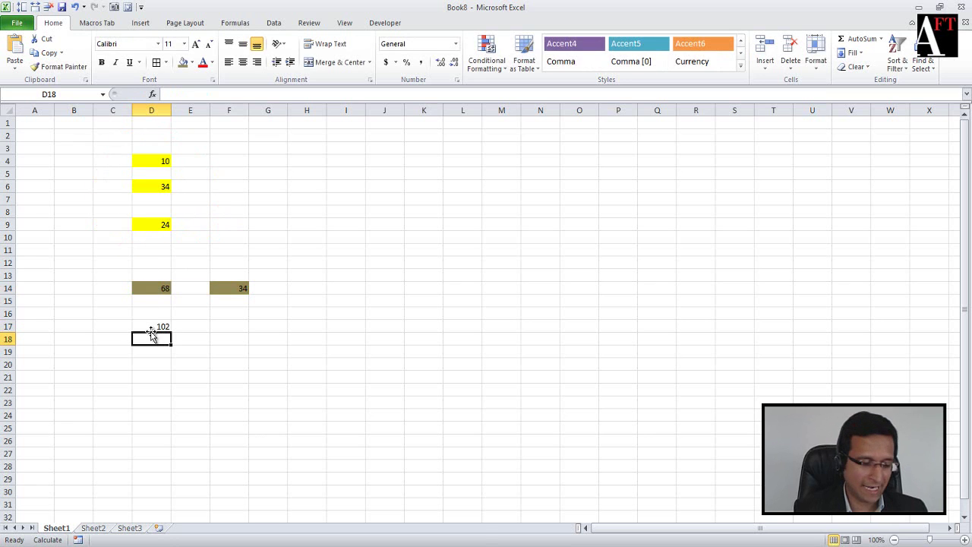
click(152, 328)
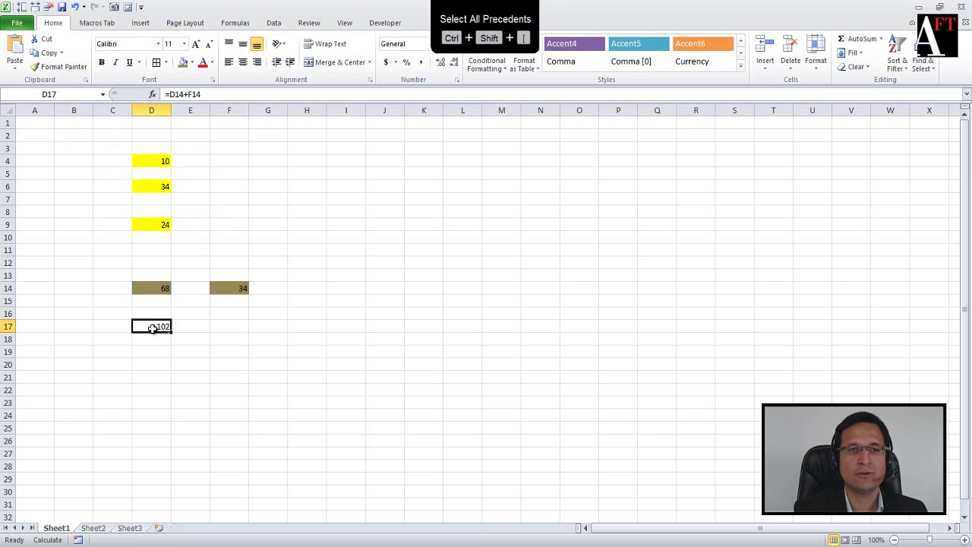
key(ctrl+shift+bracketleft)
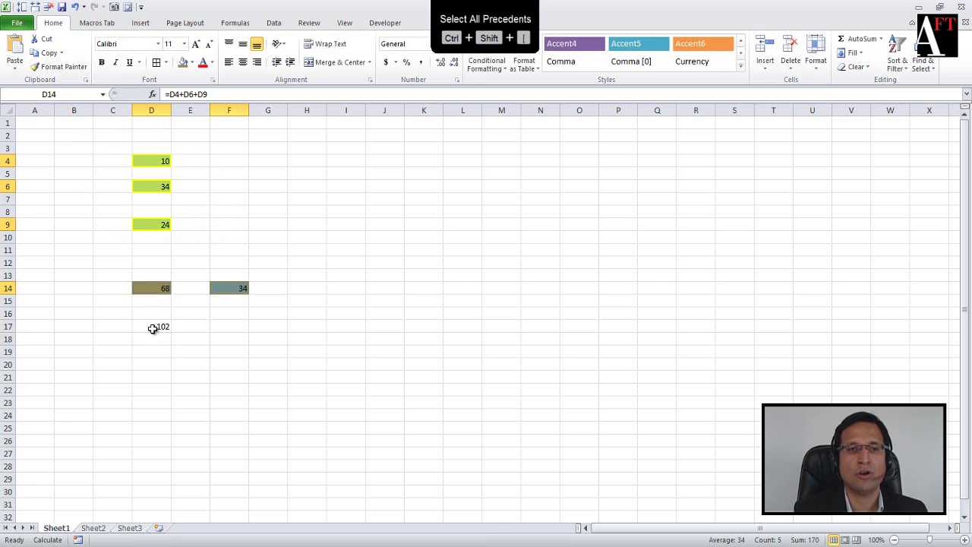
click(190, 62)
click(244, 154)
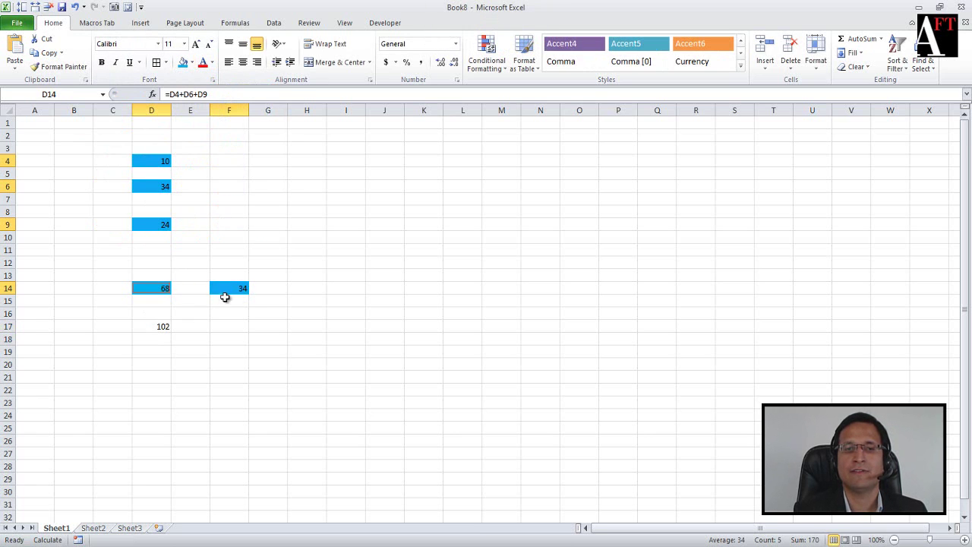
Step: Try to select all direct and indirect dependents of D17
click(157, 326)
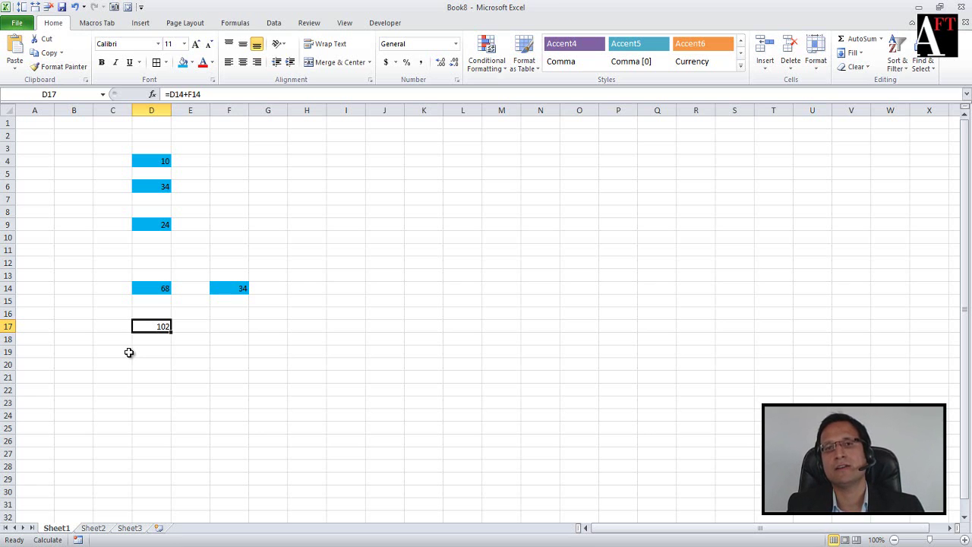
key(ctrl+shift+bracketright)
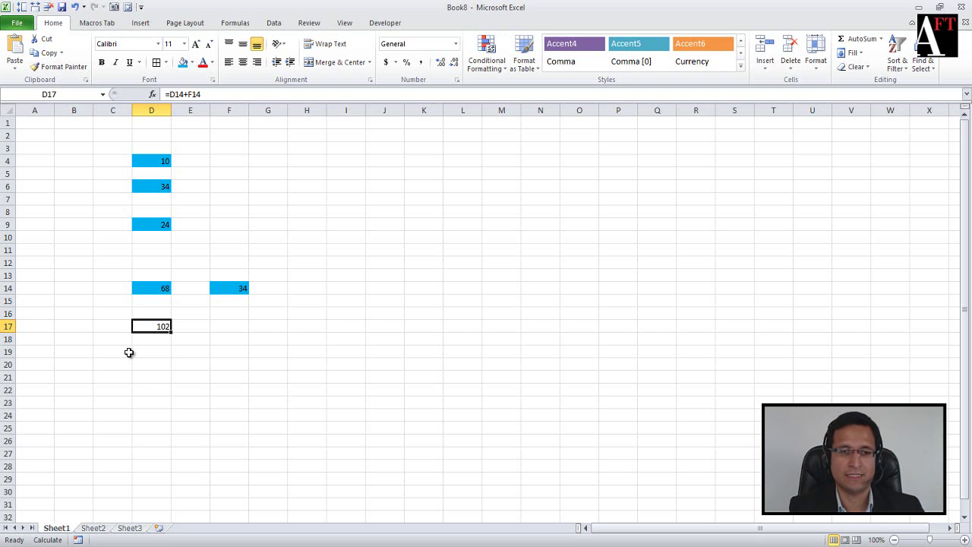
Step: Switch to the For Keyboard Shortcuts.xlsx workbook and jump from Existing Assets cell F43 on the Calc sheet to its precedent range I40:S40
key(ctrl+Tab)
key(ctrl+Tab)
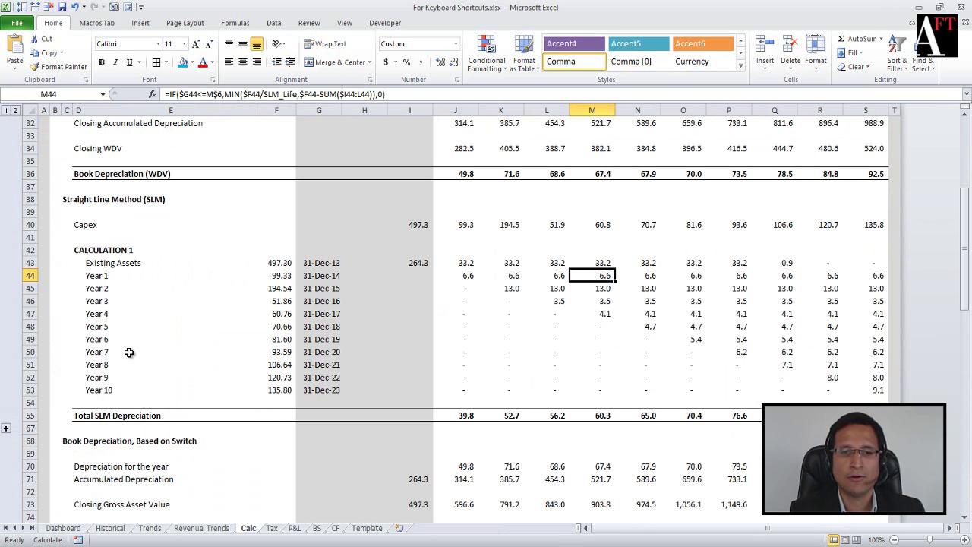
key(Left)
key(Left)
key(Left)
key(Left)
key(Left)
key(Left)
key(Up)
key(Left)
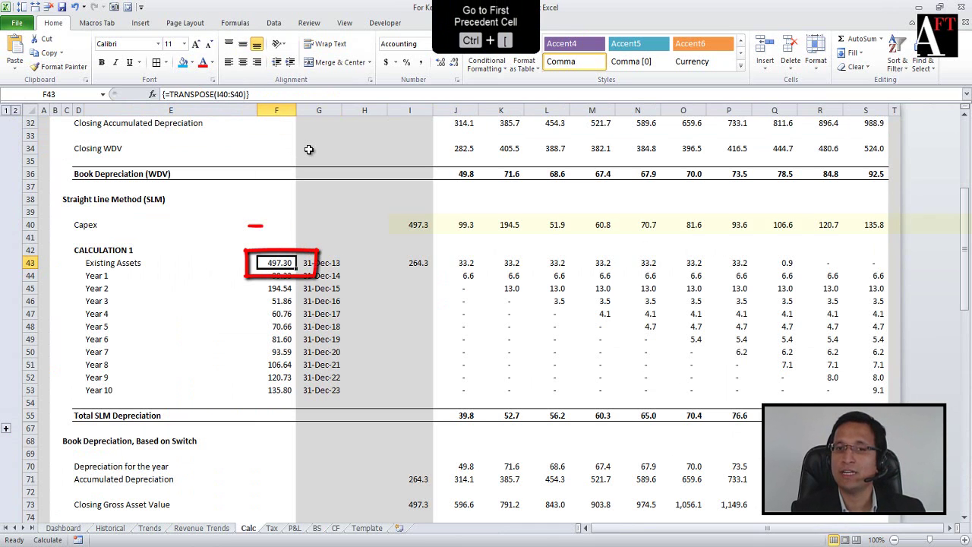
key(ctrl+bracketleft)
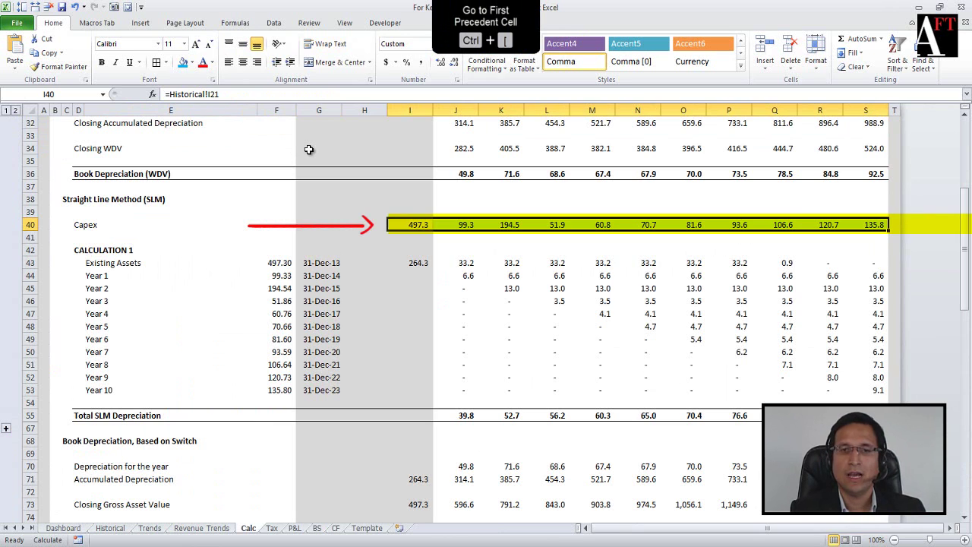
Step: Reduce the selection to Capex cell I40 and jump to its precedent, I21 on the Historical sheet
key(shift+BackSpace)
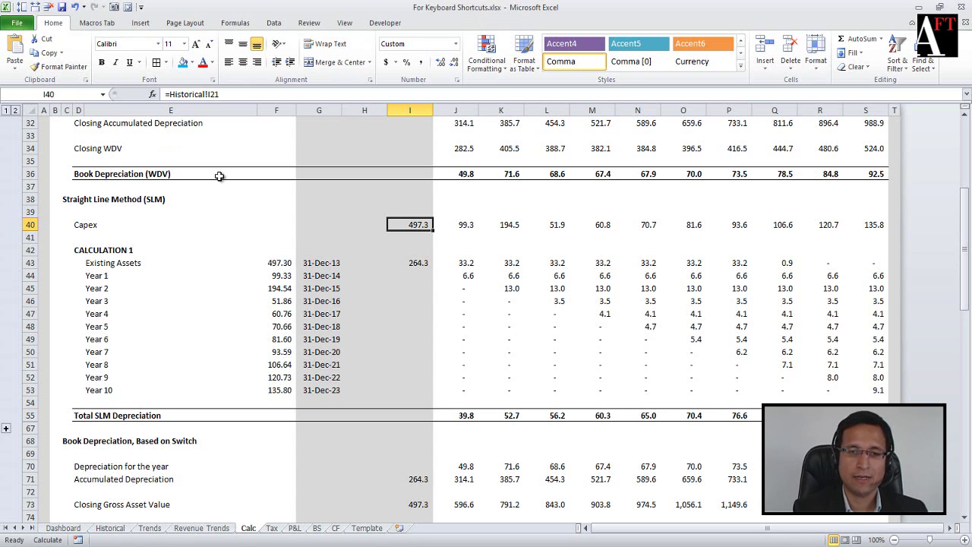
key(shift+ctrl+Right)
key(shift+BackSpace)
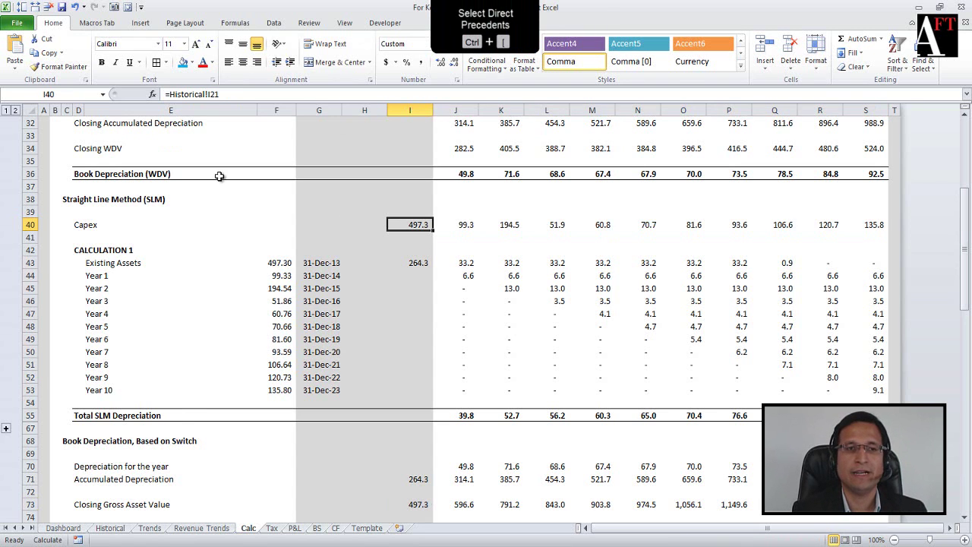
key(ctrl+bracketleft)
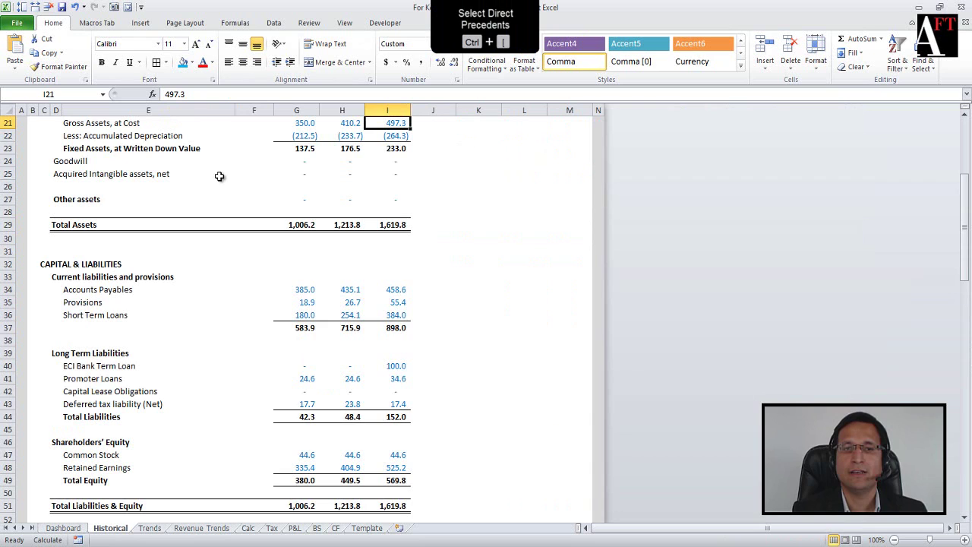
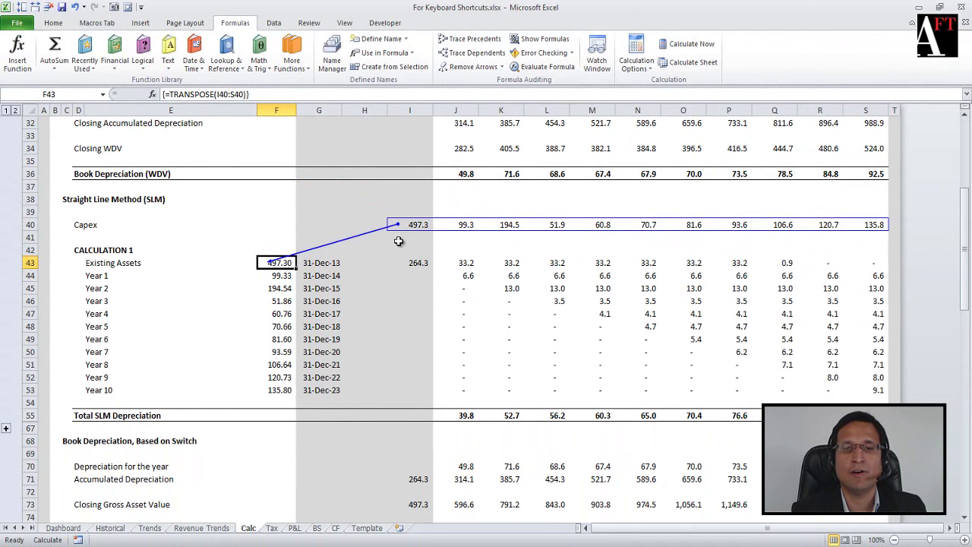
Step: Try dividing the Capex formula in J40 by zero, as =J18/0, and undo the change
click(438, 302)
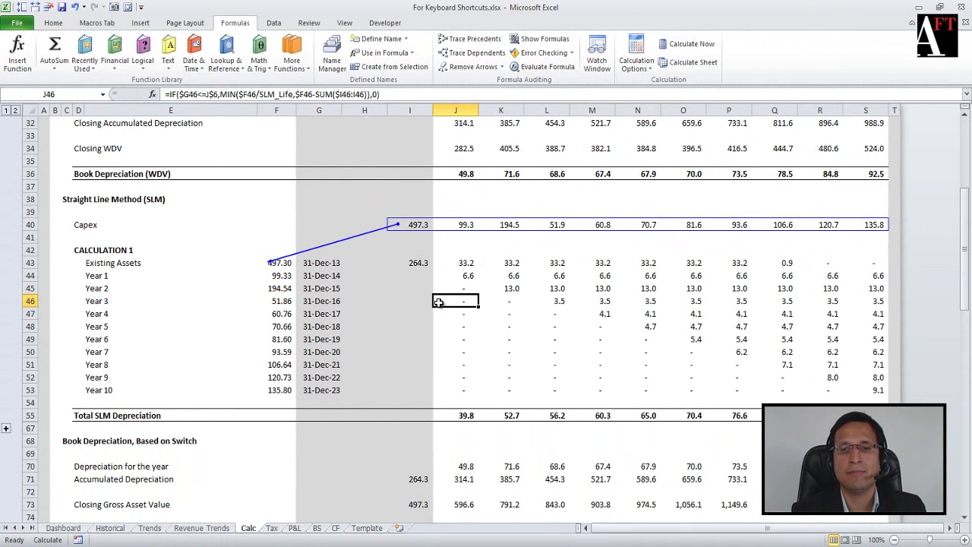
click(463, 223)
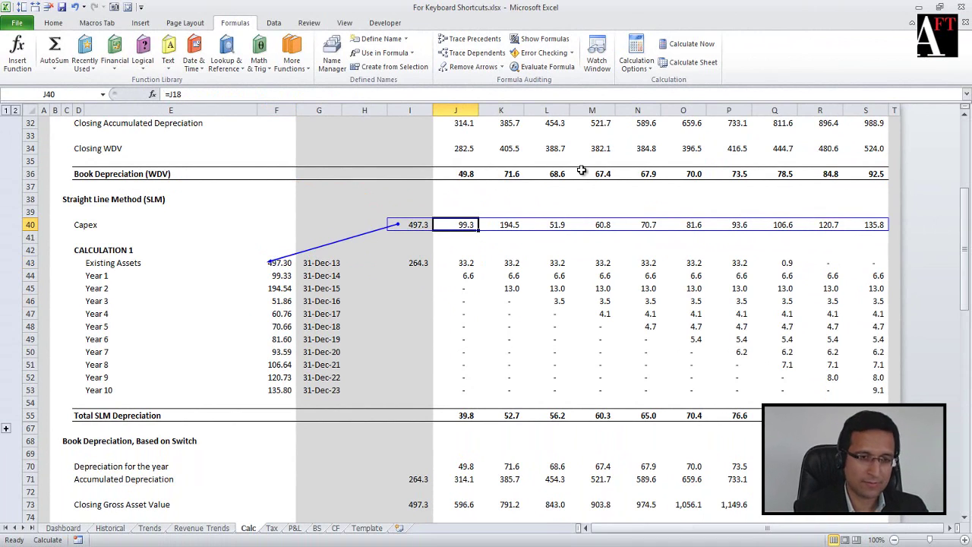
key(F2)
text(/-)
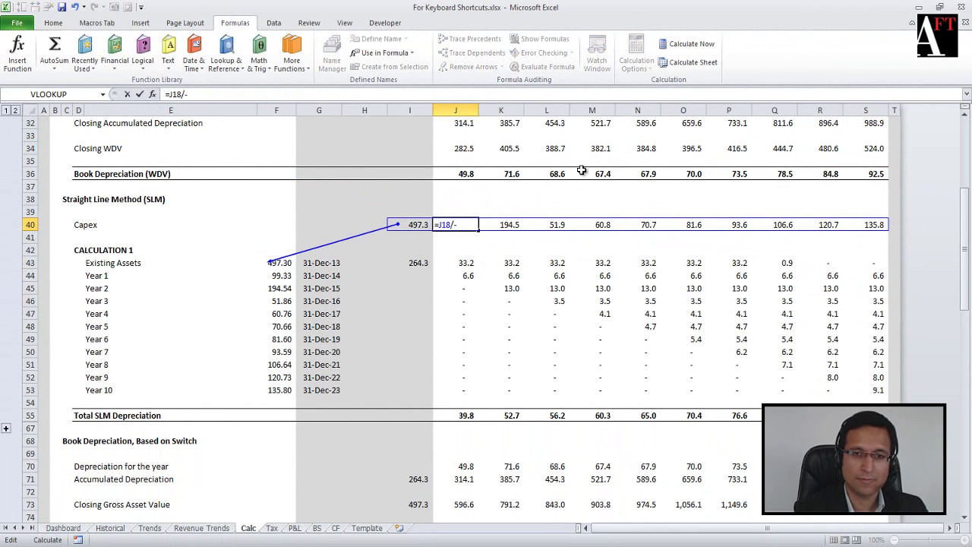
key(BackSpace)
text(0)
key(Return)
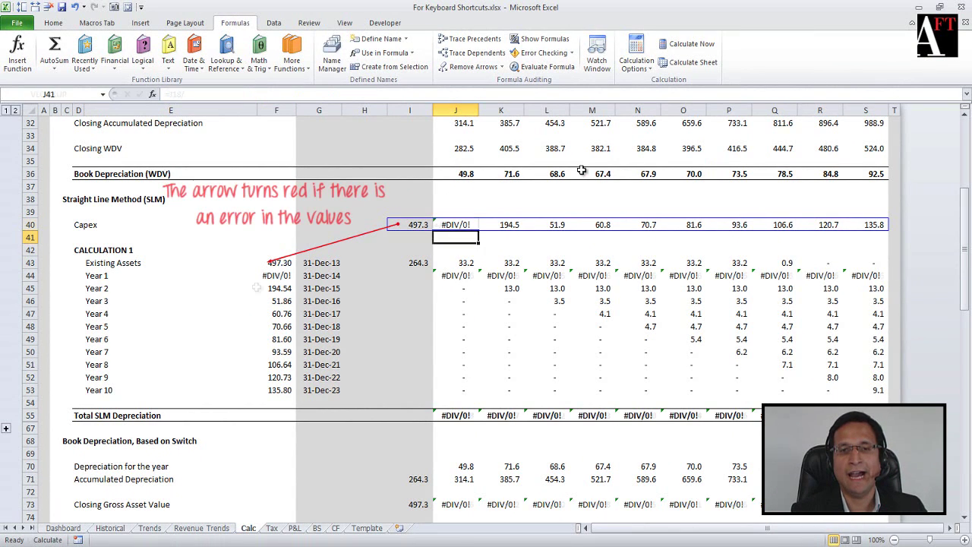
key(Up)
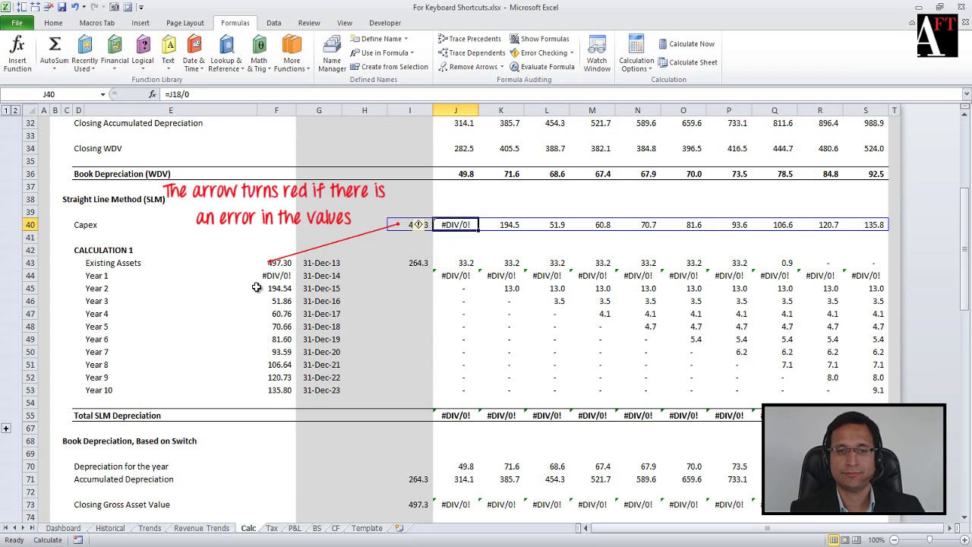
key(ctrl+z)
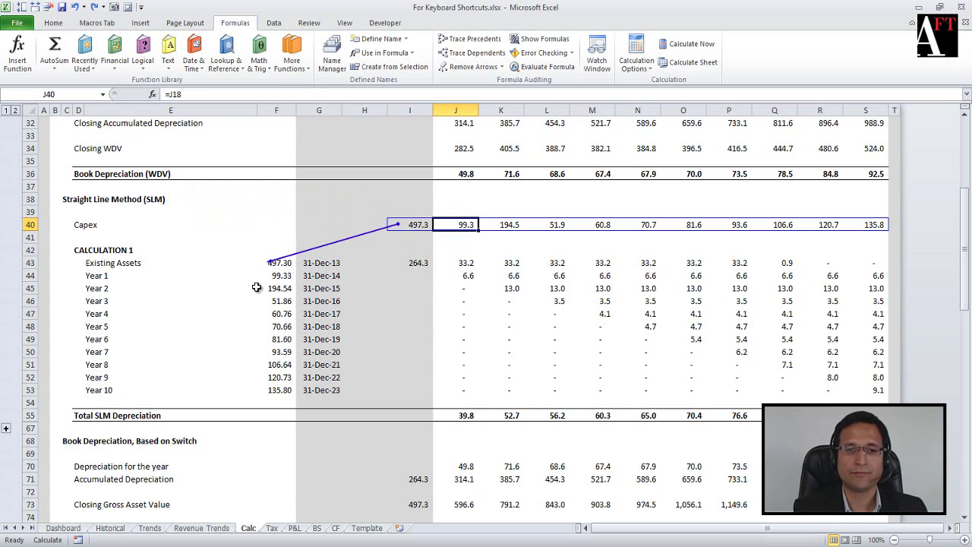
Step: Trace the precedents of the Year 3 cell F46 with arrows
click(277, 288)
key(Up)
key(Up)
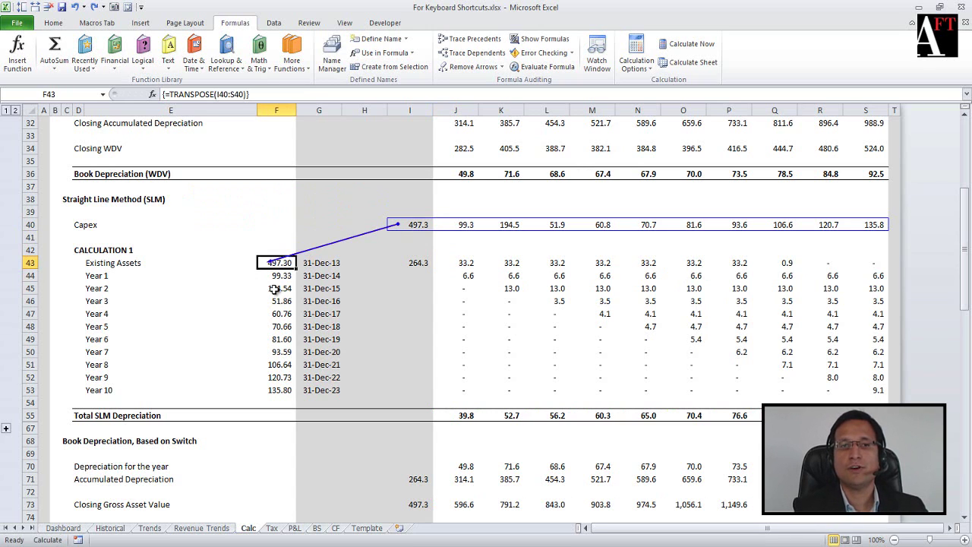
key(alt)
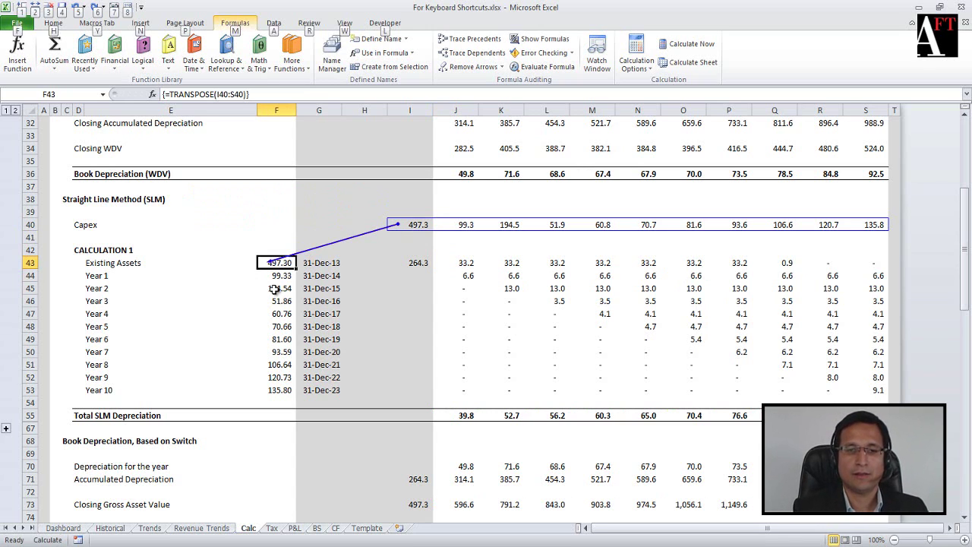
key(Escape)
key(Down)
key(Down)
key(Down)
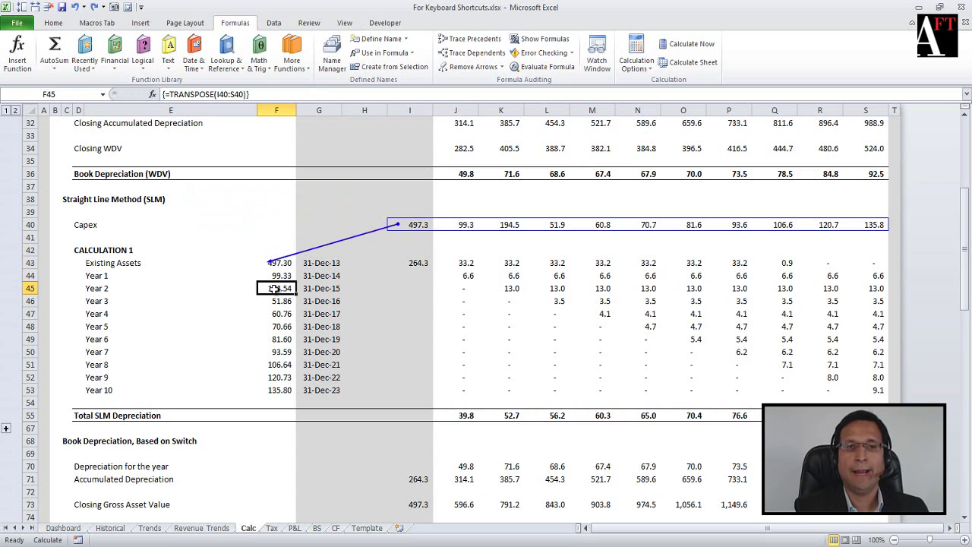
key(alt)
key(m)
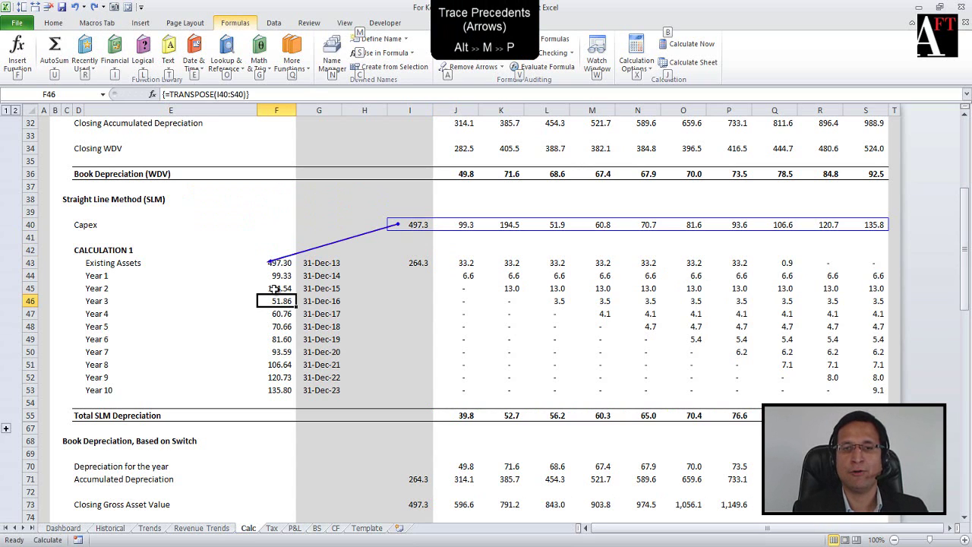
key(p)
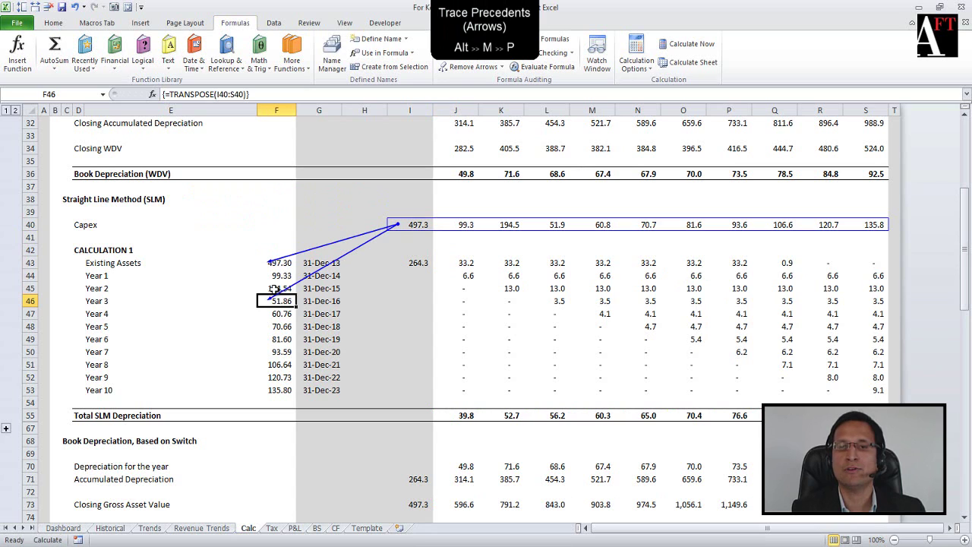
Step: Trace the precedents of the Capex cell J40 with an arrow
key(Up)
key(Up)
key(Up)
key(Right)
key(Right)
key(Up)
key(Up)
key(Right)
key(Up)
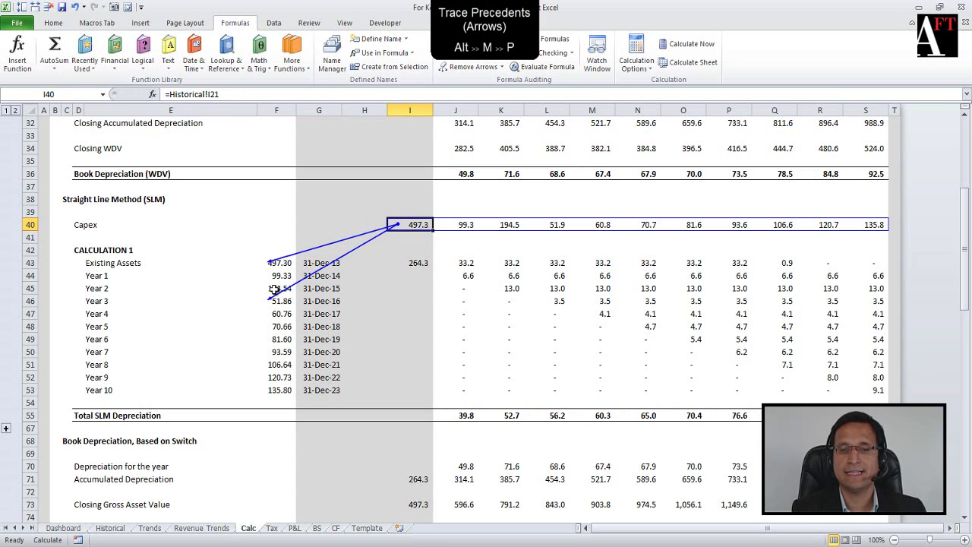
key(Right)
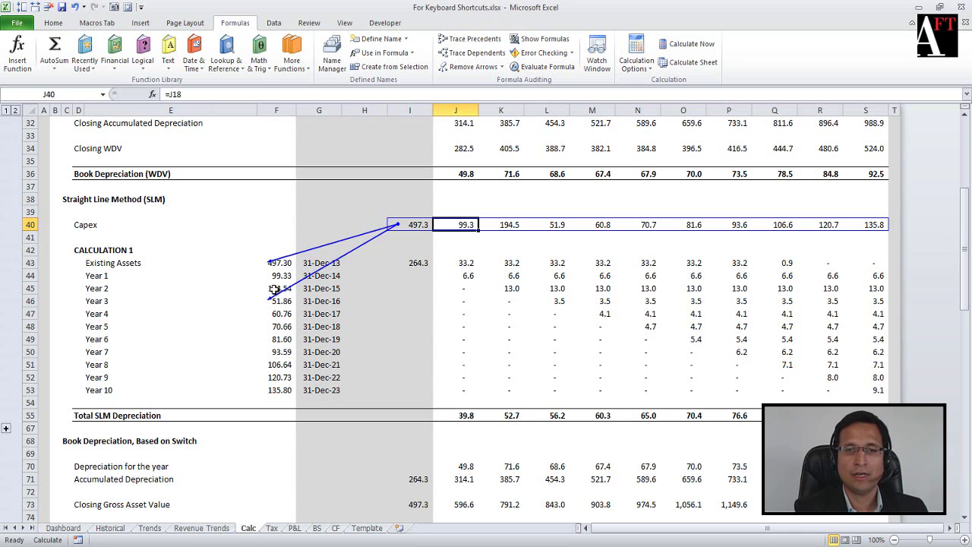
key(alt)
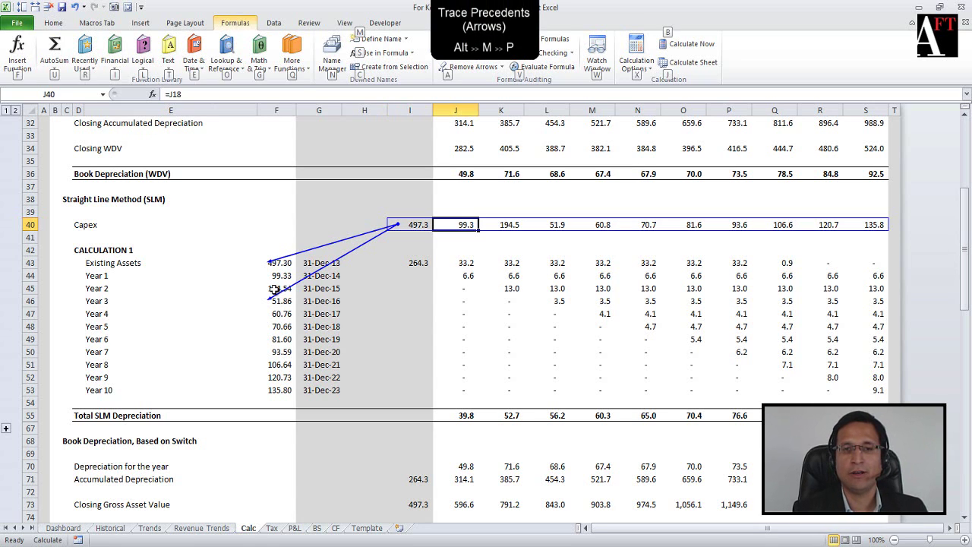
key(m)
key(p)
Step: Follow the precedent arrow from J40 up to its origin at Total Capex cell J18
key(Up)
key(Up)
key(Up)
key(Up)
key(Up)
key(Up)
key(Up)
key(Up)
key(Up)
key(Up)
key(Up)
key(Up)
key(Up)
key(Up)
key(Up)
key(Up)
key(Up)
key(Up)
key(Up)
key(Up)
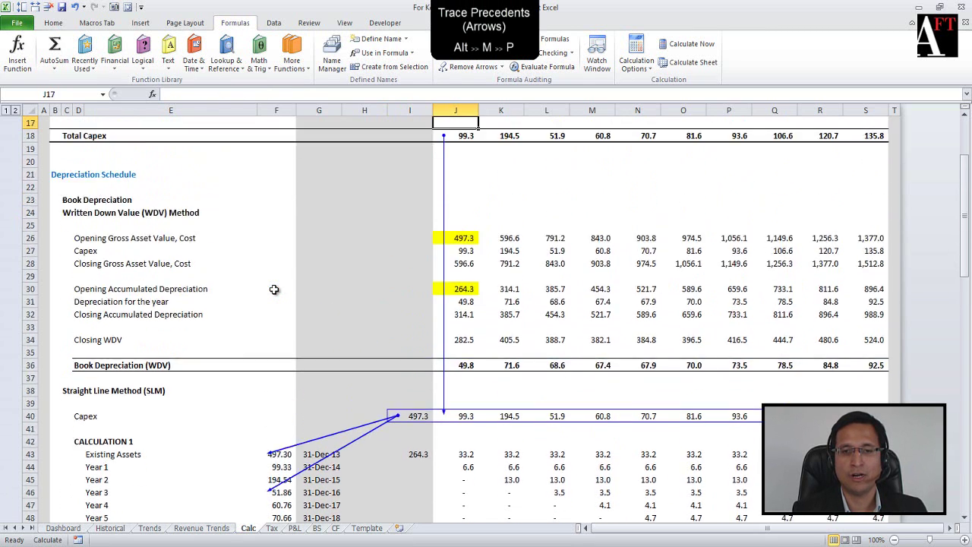
key(Down)
key(Down)
key(Down)
key(Down)
key(Down)
key(Down)
key(Down)
key(Down)
key(Down)
key(Down)
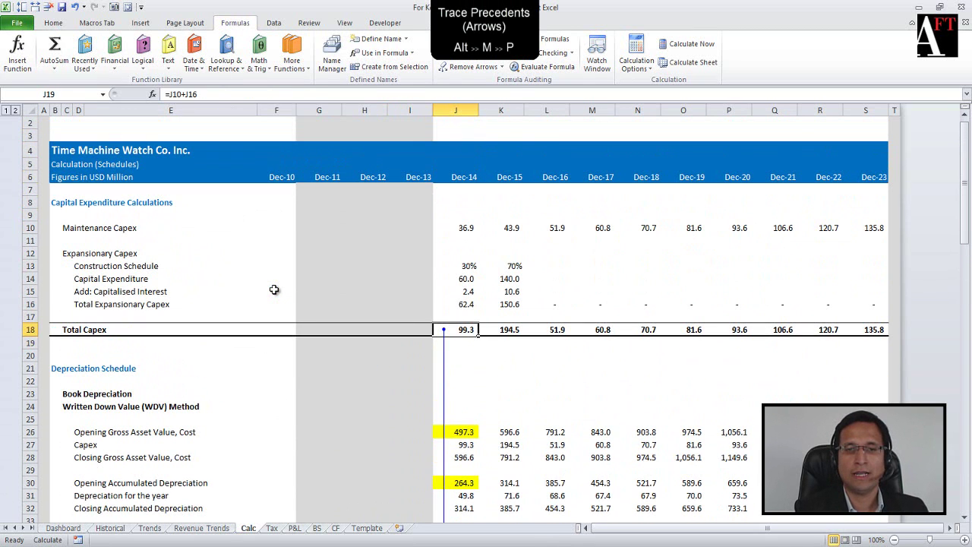
Step: Trace the precedents of the Total Capex cell J18 with arrows
key(alt)
key(m)
key(p)
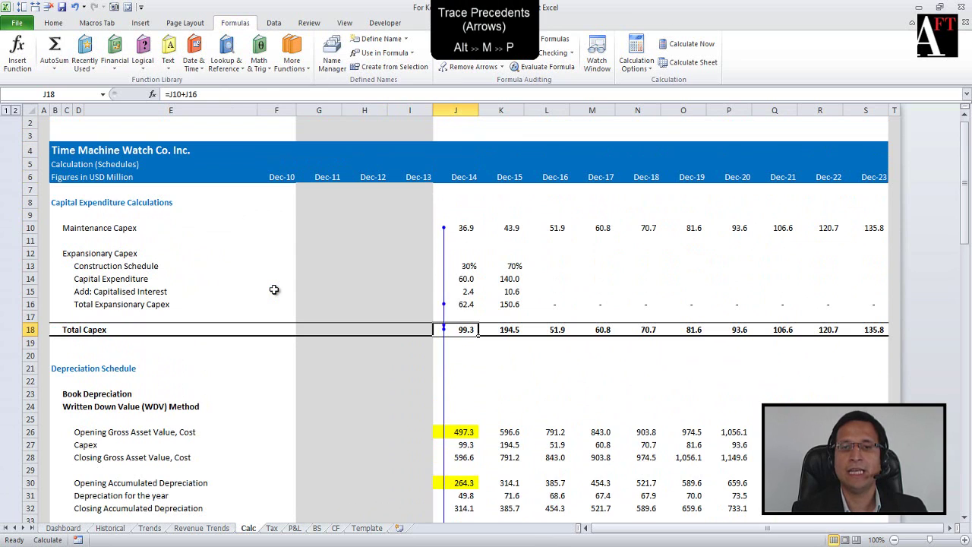
Step: Follow the arrow up to the Maintenance Capex cell J10 and trace its precedents with arrows
key(Up)
key(Up)
key(Up)
key(Up)
key(Up)
key(Up)
key(Up)
key(Up)
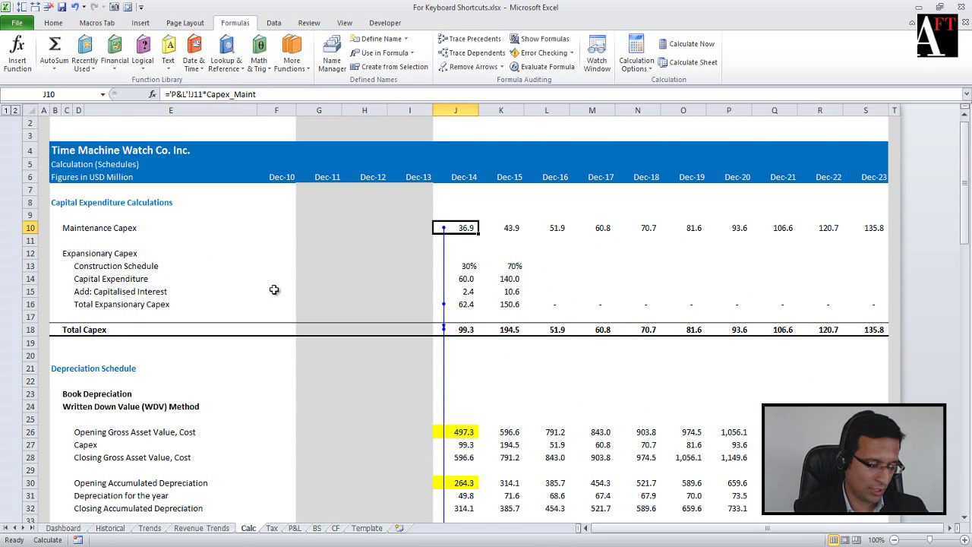
key(alt)
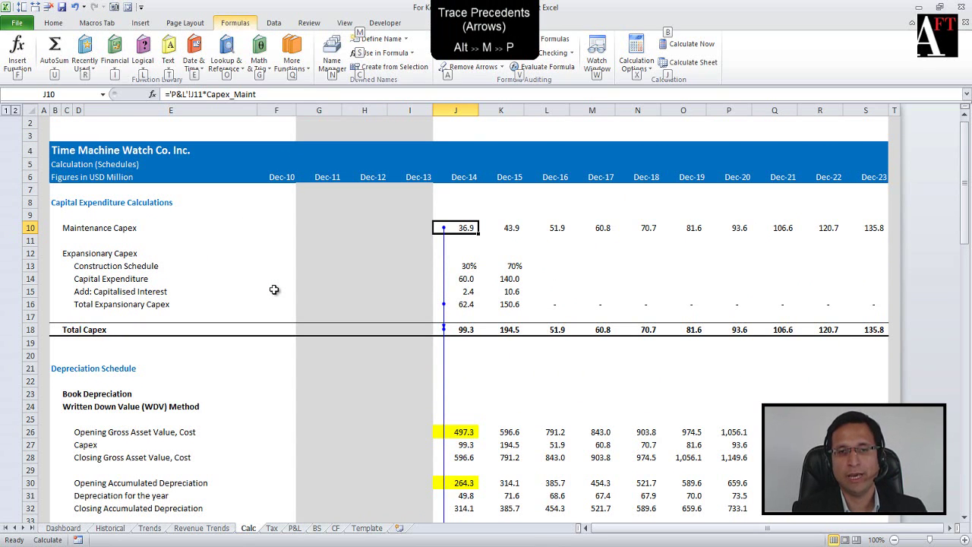
key(m)
key(p)
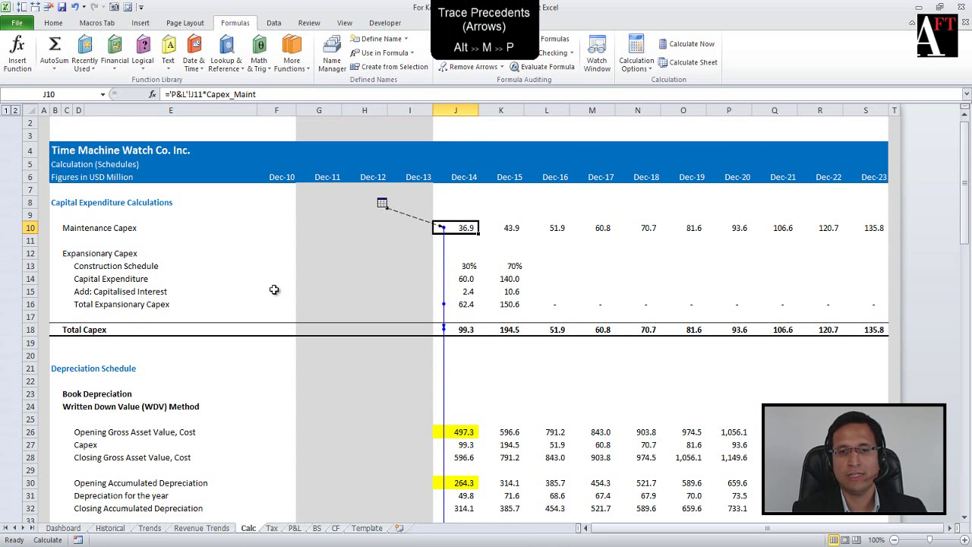
Step: Follow J10's dashed off-sheet arrow to its precedent J11 on the P&L sheet and return to the Calc sheet
double_click(404, 216)
click(354, 176)
key(Return)
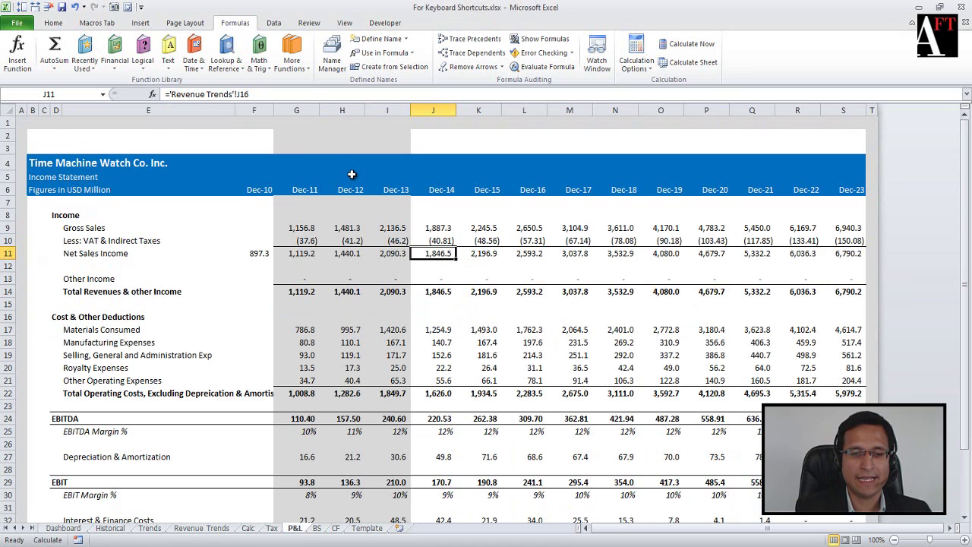
click(253, 529)
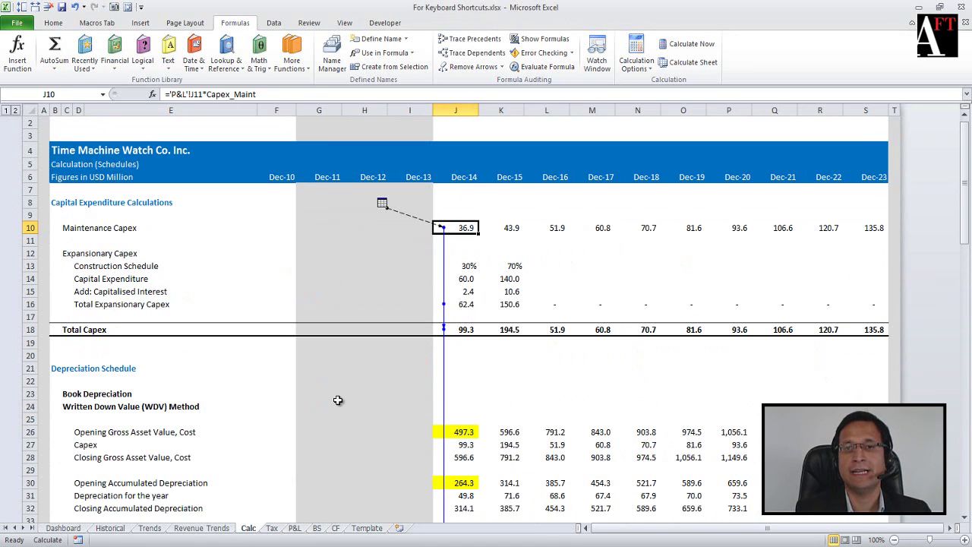
Step: Trace the dependents of the Maintenance Capex cell L10 and the Total Capex cell L18 with arrows
click(548, 226)
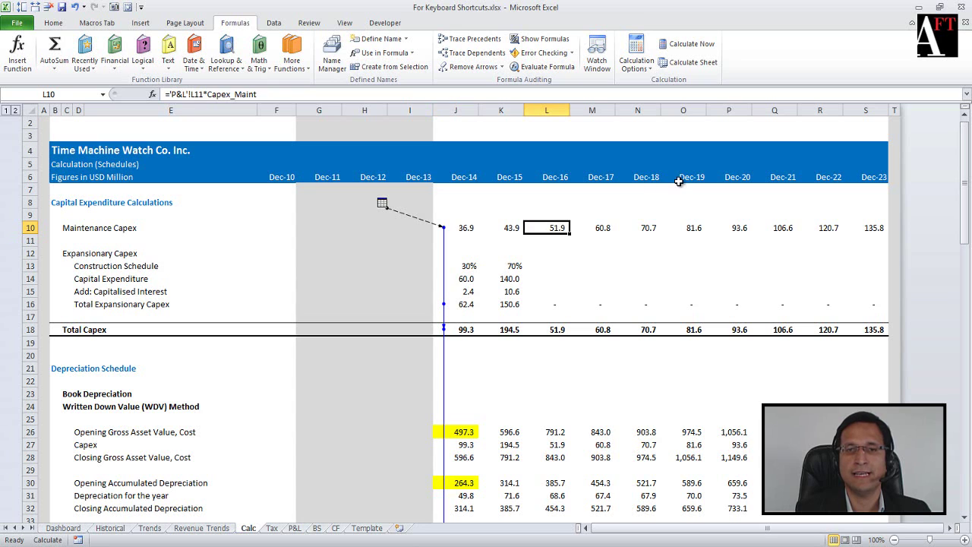
click(465, 53)
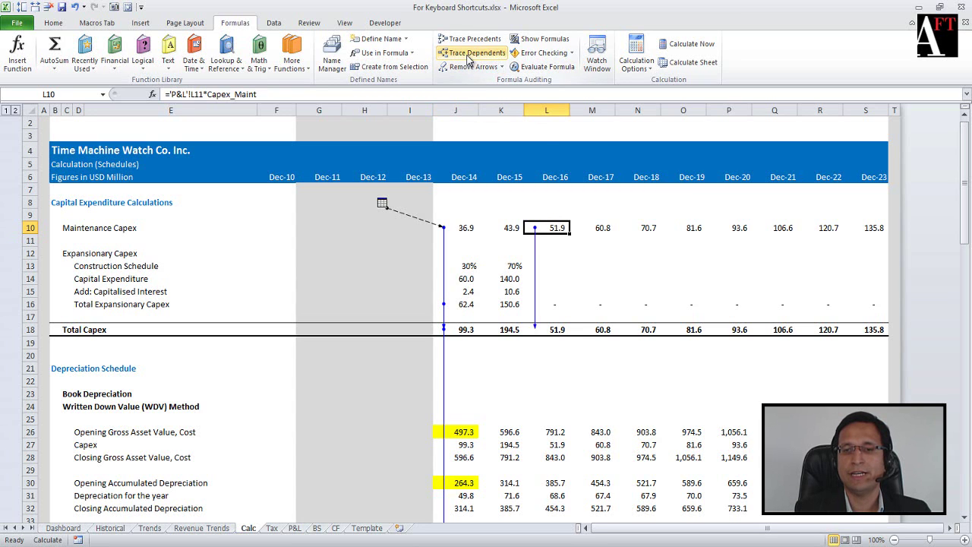
click(563, 331)
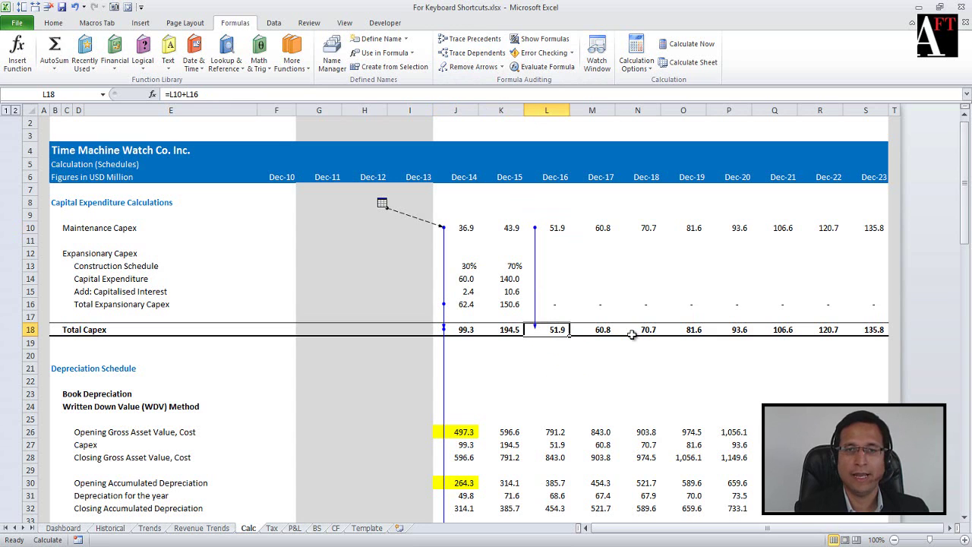
key(alt+m)
key(d)
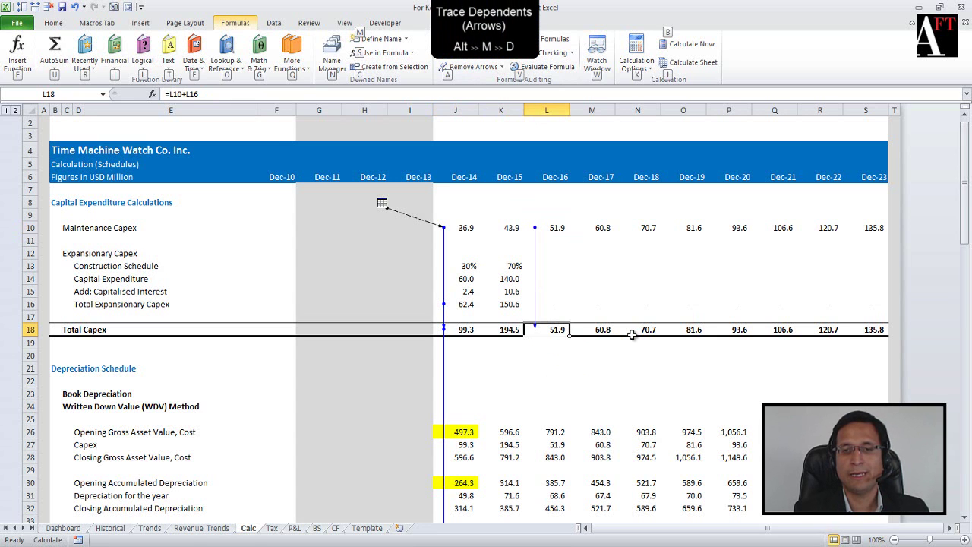
Step: Follow the dependent arrow from L18 down to the Straight Line Method Capex cell L40
key(Down)
key(Down)
key(Down)
key(Down)
key(Down)
key(Down)
key(Down)
key(Down)
key(Down)
key(Down)
key(Down)
key(Down)
key(Down)
key(Down)
key(Down)
key(Down)
key(Down)
key(Down)
key(Down)
key(Down)
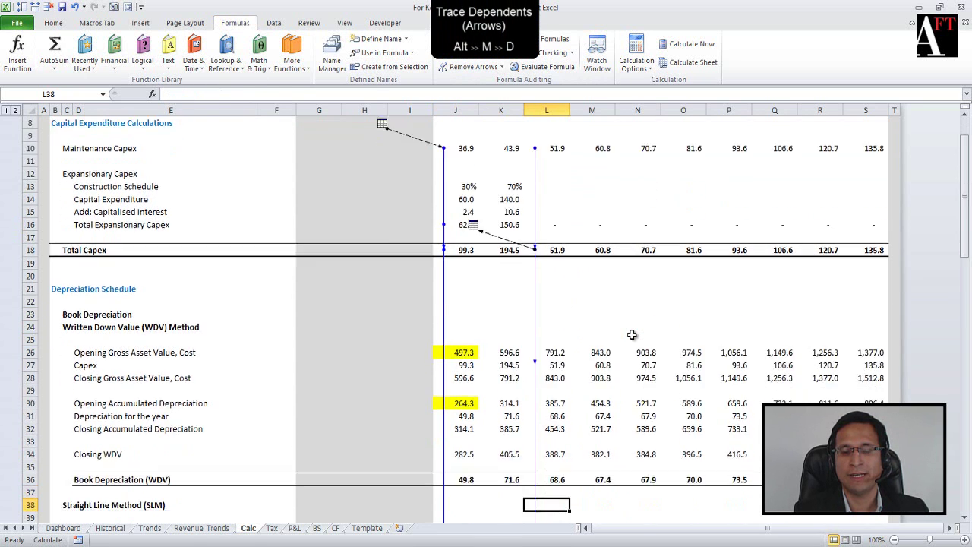
key(Up)
key(Up)
key(Up)
key(Up)
key(Up)
key(Up)
key(Up)
key(Up)
key(Up)
key(Up)
key(Up)
key(Up)
key(Up)
key(Up)
key(Up)
key(Up)
key(Up)
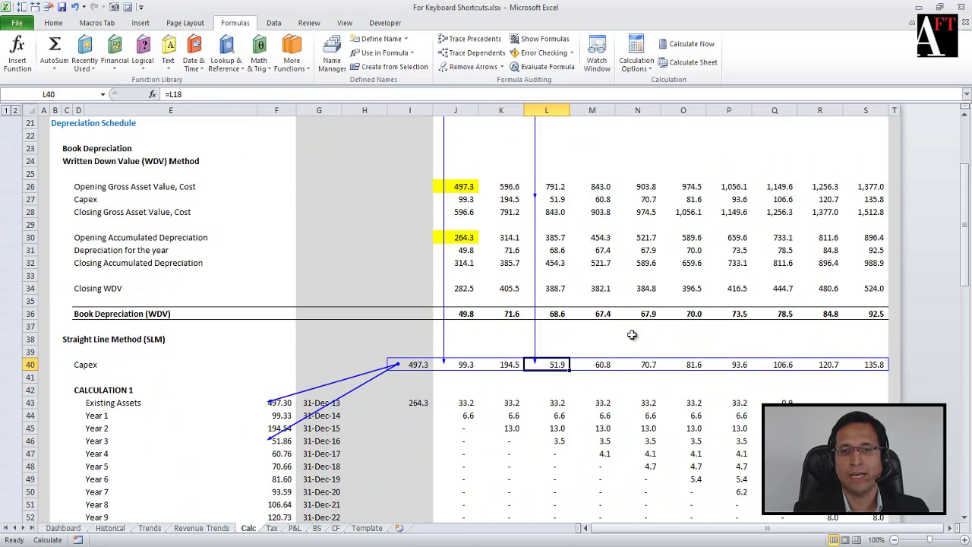
Step: Return to L18 and list its dependents on other sheets from the dashed arrow, closing the list without jumping
key(Up)
key(Up)
key(Up)
key(Up)
key(Up)
key(Up)
key(Up)
key(Up)
key(Up)
key(Up)
key(Up)
key(Up)
key(Up)
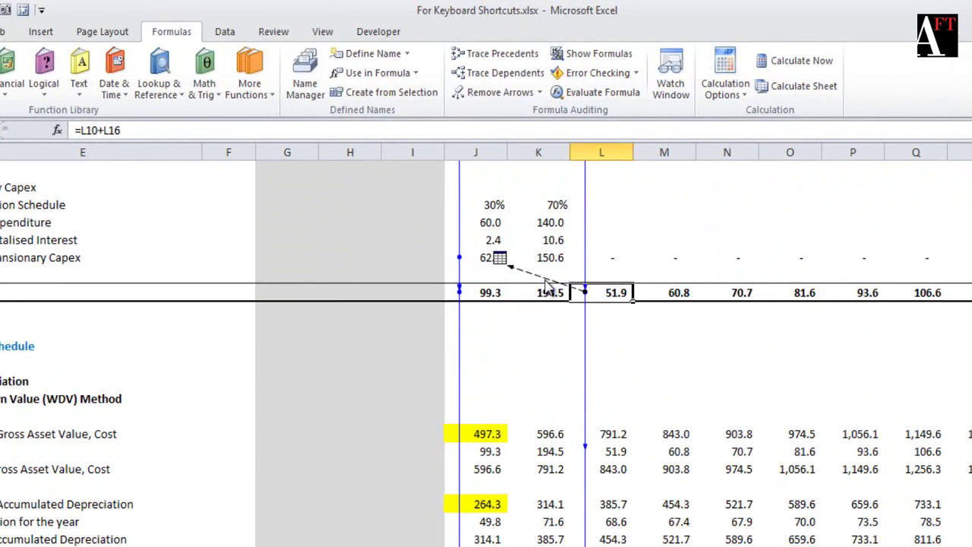
double_click(544, 280)
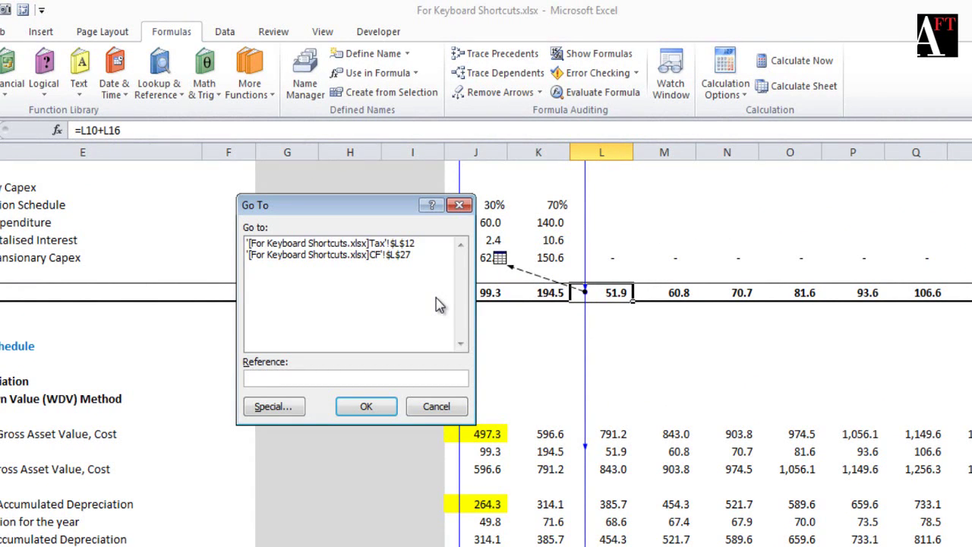
key(Escape)
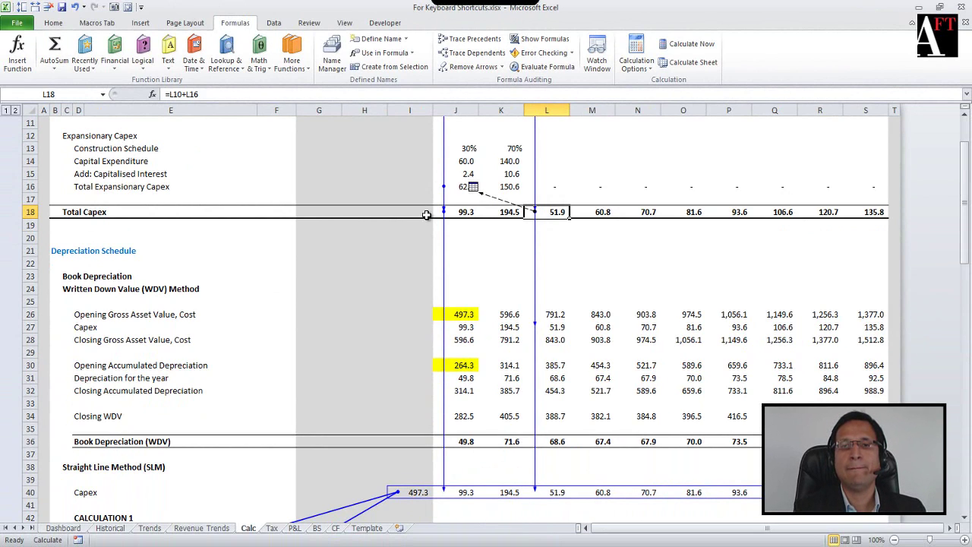
Step: Remove all trace arrows from the Calc sheet
key(alt)
key(m)
key(a)
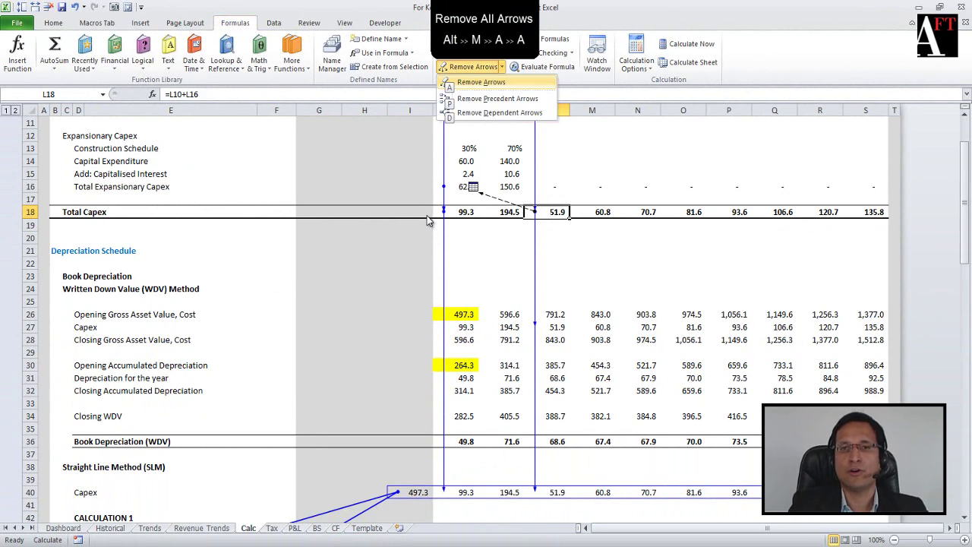
key(a)
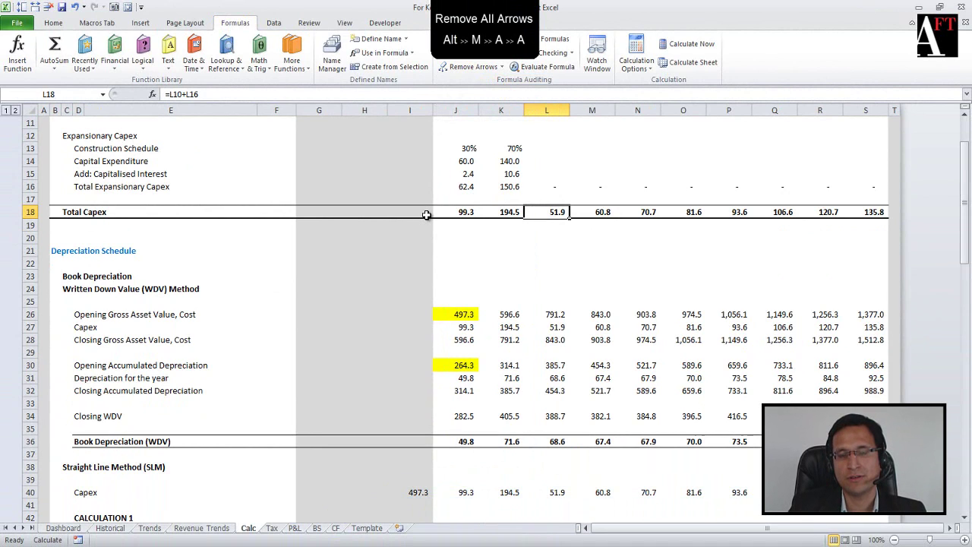